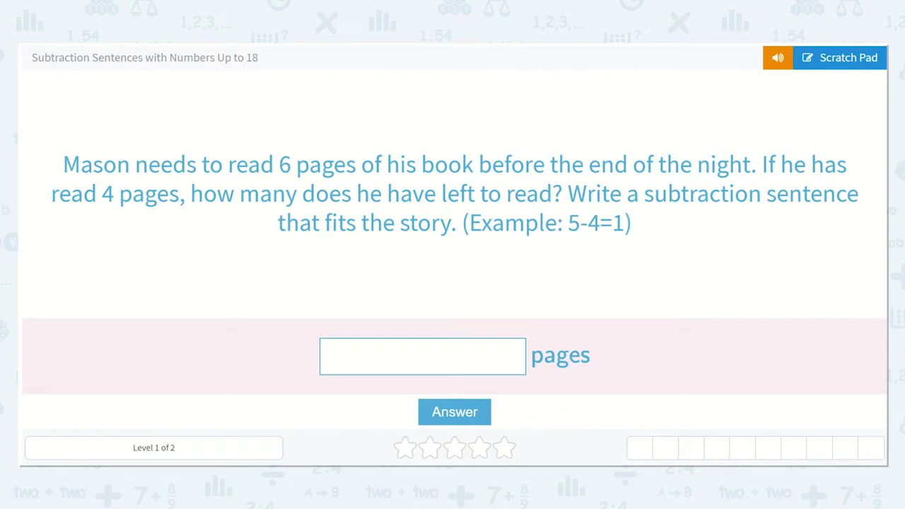
On the scratch pad, underline 6 pages and 4 pages and circle the word 'left'
{"action": "left_click", "coordinate": [856, 64]}
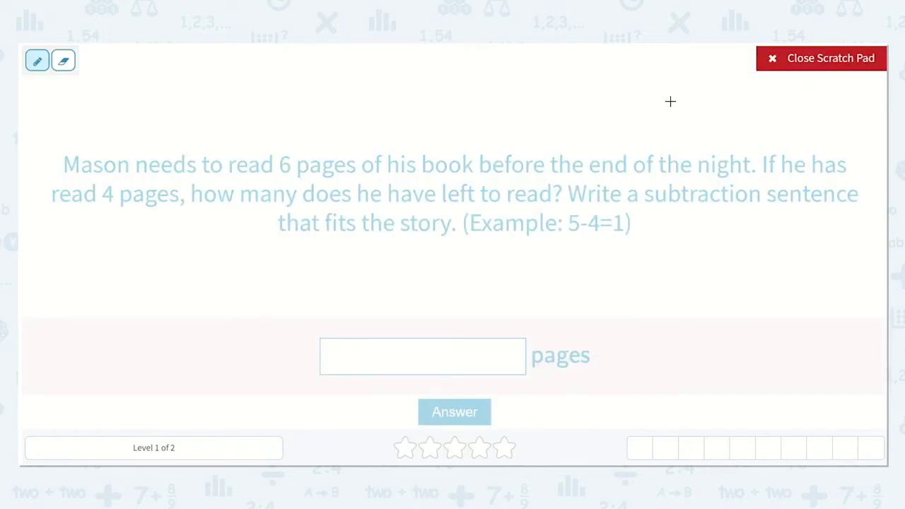
{"action": "left_click_drag", "start_coordinate": [279, 178], "coordinate": [368, 180]}
{"action": "left_click_drag", "start_coordinate": [101, 212], "coordinate": [170, 217]}
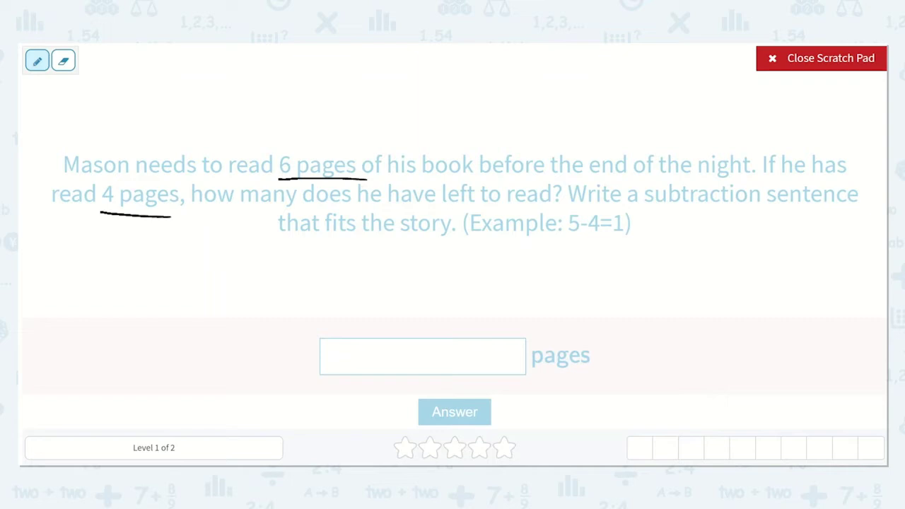
{"action": "mouse_move", "coordinate": [432, 210]}
{"action": "left_mouse_down"}
{"action": "mouse_move", "coordinate": [475, 210]}
{"action": "mouse_move", "coordinate": [443, 186]}
{"action": "mouse_move", "coordinate": [440, 210]}
{"action": "left_mouse_up"}
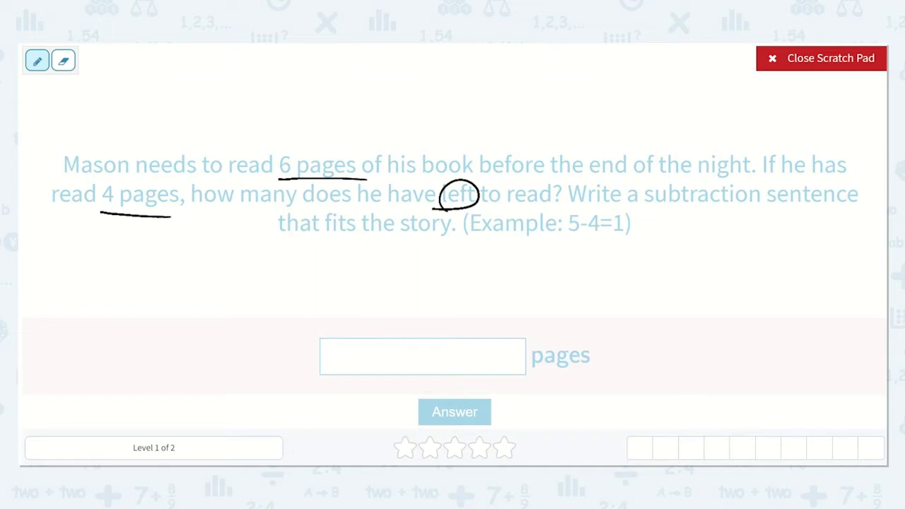
Write 6 - 4 = on the scratch pad, leaving a blank for the answer
{"action": "mouse_move", "coordinate": [254, 256]}
{"action": "left_mouse_down"}
{"action": "mouse_move", "coordinate": [241, 290]}
{"action": "mouse_move", "coordinate": [261, 286]}
{"action": "mouse_move", "coordinate": [243, 289]}
{"action": "left_mouse_up"}
{"action": "left_click_drag", "start_coordinate": [430, 214], "coordinate": [468, 212]}
{"action": "left_click_drag", "start_coordinate": [277, 276], "coordinate": [296, 276]}
{"action": "mouse_move", "coordinate": [322, 255]}
{"action": "left_mouse_down"}
{"action": "mouse_move", "coordinate": [334, 280]}
{"action": "mouse_move", "coordinate": [324, 302]}
{"action": "left_mouse_up"}
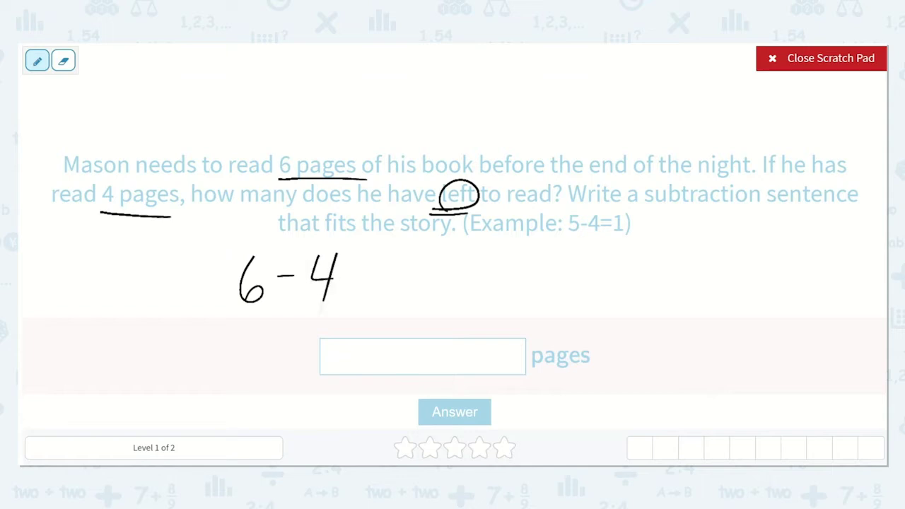
{"action": "left_click_drag", "start_coordinate": [346, 274], "coordinate": [461, 295]}
Draw six circles, cross out four read pages, and write the answer 2
{"action": "mouse_move", "coordinate": [605, 244]}
{"action": "left_mouse_down"}
{"action": "mouse_move", "coordinate": [590, 256]}
{"action": "mouse_move", "coordinate": [605, 245]}
{"action": "mouse_move", "coordinate": [621, 260]}
{"action": "mouse_move", "coordinate": [629, 241]}
{"action": "mouse_move", "coordinate": [662, 240]}
{"action": "mouse_move", "coordinate": [679, 255]}
{"action": "mouse_move", "coordinate": [689, 239]}
{"action": "mouse_move", "coordinate": [714, 236]}
{"action": "mouse_move", "coordinate": [738, 252]}
{"action": "mouse_move", "coordinate": [745, 233]}
{"action": "left_mouse_up"}
{"action": "left_click_drag", "start_coordinate": [587, 276], "coordinate": [759, 266]}
{"action": "mouse_move", "coordinate": [726, 224]}
{"action": "left_mouse_down"}
{"action": "mouse_move", "coordinate": [748, 257]}
{"action": "mouse_move", "coordinate": [729, 262]}
{"action": "left_mouse_up"}
{"action": "left_click_drag", "start_coordinate": [697, 227], "coordinate": [721, 259]}
{"action": "left_click_drag", "start_coordinate": [716, 223], "coordinate": [699, 263]}
{"action": "mouse_move", "coordinate": [670, 229]}
{"action": "left_mouse_down"}
{"action": "mouse_move", "coordinate": [694, 263]}
{"action": "mouse_move", "coordinate": [674, 266]}
{"action": "left_mouse_up"}
{"action": "mouse_move", "coordinate": [642, 233]}
{"action": "left_mouse_down"}
{"action": "mouse_move", "coordinate": [664, 260]}
{"action": "mouse_move", "coordinate": [646, 266]}
{"action": "left_mouse_up"}
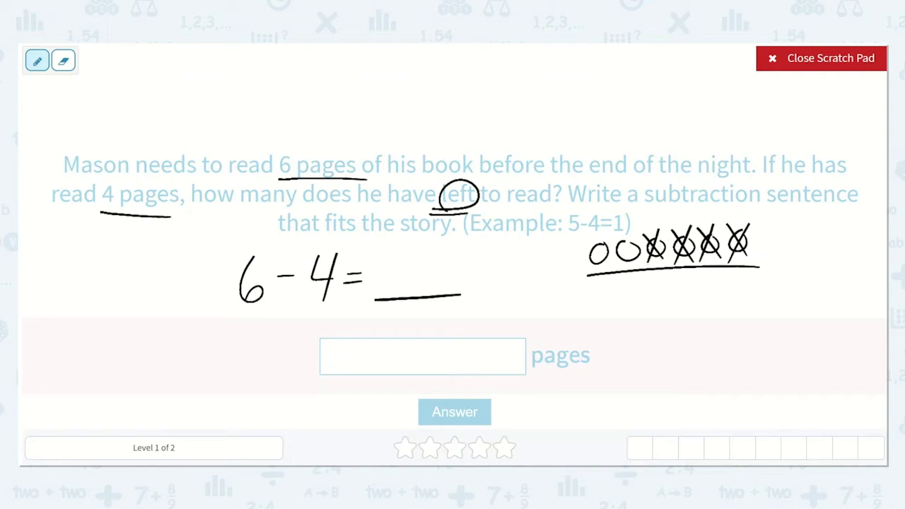
{"action": "mouse_move", "coordinate": [584, 267]}
{"action": "left_mouse_down"}
{"action": "mouse_move", "coordinate": [620, 276]}
{"action": "mouse_move", "coordinate": [642, 266]}
{"action": "left_mouse_up"}
{"action": "mouse_move", "coordinate": [395, 261]}
{"action": "left_mouse_down"}
{"action": "mouse_move", "coordinate": [392, 287]}
{"action": "mouse_move", "coordinate": [430, 286]}
{"action": "left_mouse_up"}
Sketch 6-4=2 over the answer box, then enter and submit 6-4=2
{"action": "mouse_move", "coordinate": [366, 335]}
{"action": "left_mouse_down"}
{"action": "mouse_move", "coordinate": [364, 354]}
{"action": "mouse_move", "coordinate": [411, 353]}
{"action": "mouse_move", "coordinate": [410, 361]}
{"action": "left_mouse_up"}
{"action": "left_click_drag", "start_coordinate": [420, 348], "coordinate": [462, 362]}
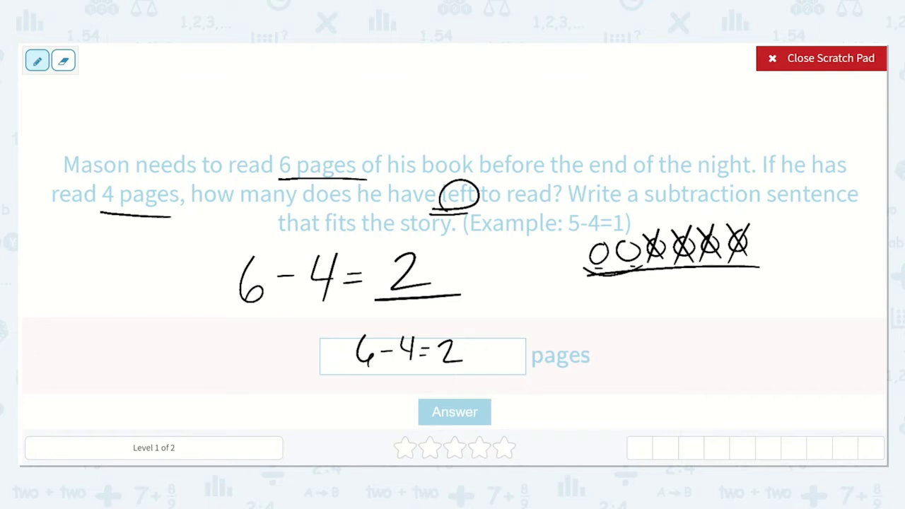
{"action": "left_click", "coordinate": [822, 58]}
{"action": "type", "text": "6-"}
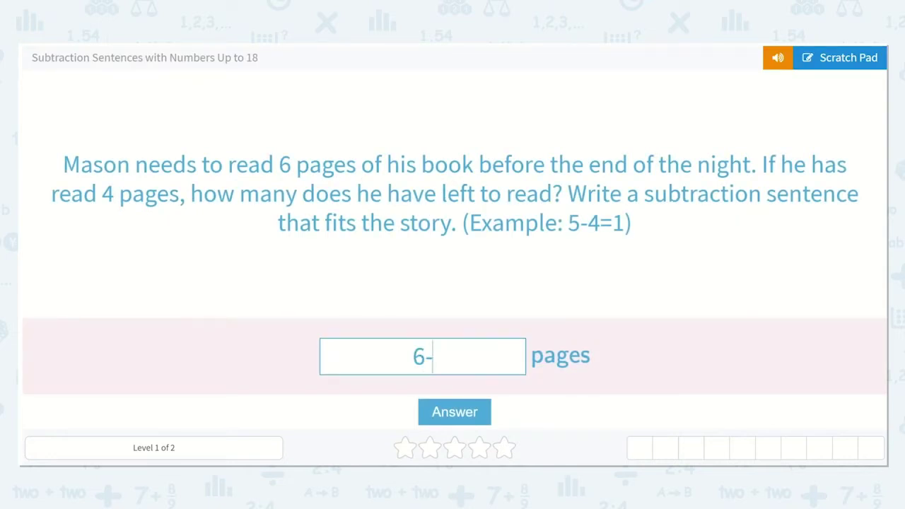
{"action": "type", "text": "4=2"}
{"action": "key", "text": "Return"}
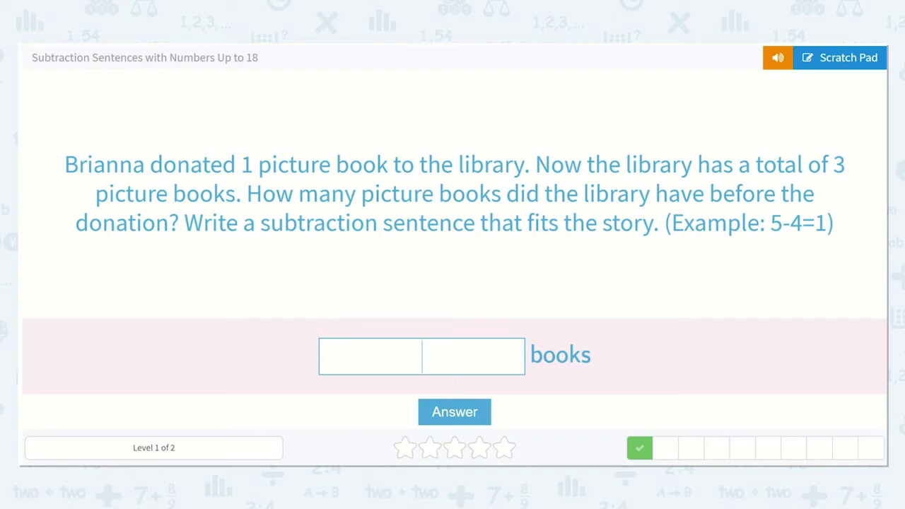
On the scratch pad, underline 1 picture book, the total of 3, and 'subtraction'
{"action": "left_click", "coordinate": [840, 58]}
{"action": "left_click_drag", "start_coordinate": [229, 181], "coordinate": [376, 185]}
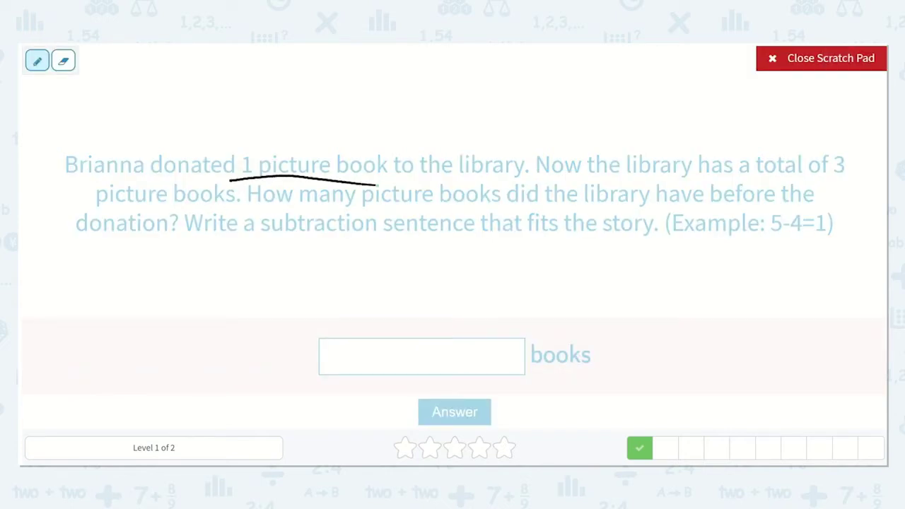
{"action": "left_click_drag", "start_coordinate": [826, 180], "coordinate": [840, 181]}
{"action": "left_click_drag", "start_coordinate": [102, 205], "coordinate": [219, 208]}
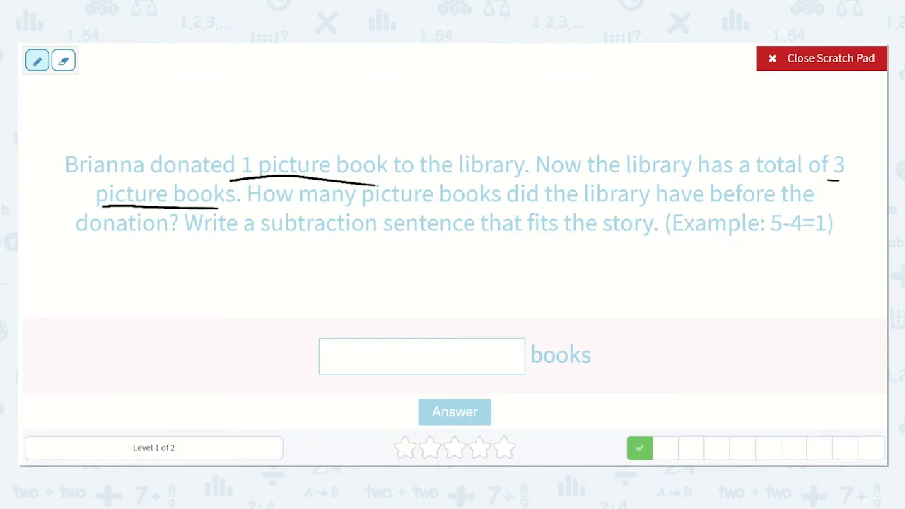
{"action": "left_click_drag", "start_coordinate": [263, 239], "coordinate": [365, 241]}
Write 3 - 1, draw three circles with one crossed out, and write the answer 2
{"action": "mouse_move", "coordinate": [283, 269]}
{"action": "left_mouse_down"}
{"action": "mouse_move", "coordinate": [301, 264]}
{"action": "mouse_move", "coordinate": [311, 276]}
{"action": "mouse_move", "coordinate": [285, 298]}
{"action": "left_mouse_up"}
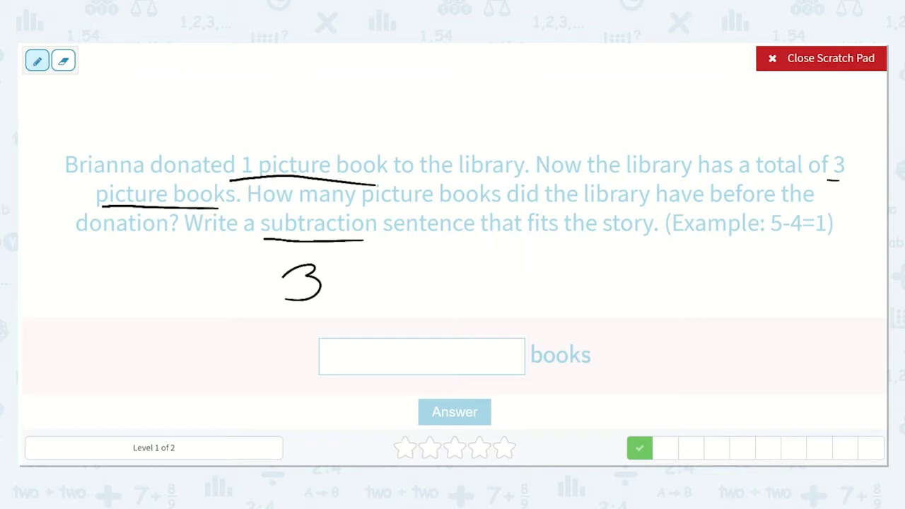
{"action": "mouse_move", "coordinate": [327, 284]}
{"action": "left_mouse_down"}
{"action": "mouse_move", "coordinate": [366, 269]}
{"action": "mouse_move", "coordinate": [367, 294]}
{"action": "mouse_move", "coordinate": [396, 273]}
{"action": "mouse_move", "coordinate": [398, 282]}
{"action": "mouse_move", "coordinate": [440, 294]}
{"action": "mouse_move", "coordinate": [478, 292]}
{"action": "left_mouse_up"}
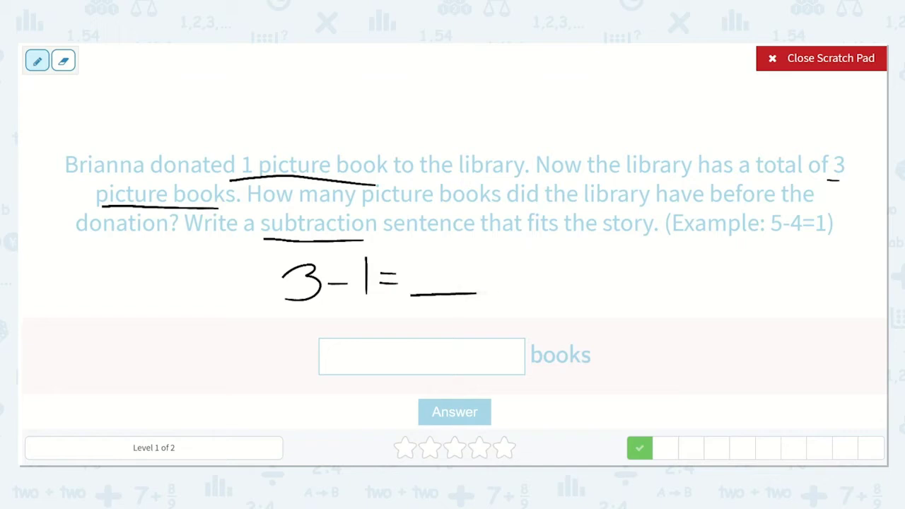
{"action": "mouse_move", "coordinate": [653, 251]}
{"action": "left_mouse_down"}
{"action": "mouse_move", "coordinate": [635, 270]}
{"action": "mouse_move", "coordinate": [655, 253]}
{"action": "mouse_move", "coordinate": [668, 273]}
{"action": "mouse_move", "coordinate": [689, 257]}
{"action": "mouse_move", "coordinate": [716, 274]}
{"action": "mouse_move", "coordinate": [714, 250]}
{"action": "left_mouse_up"}
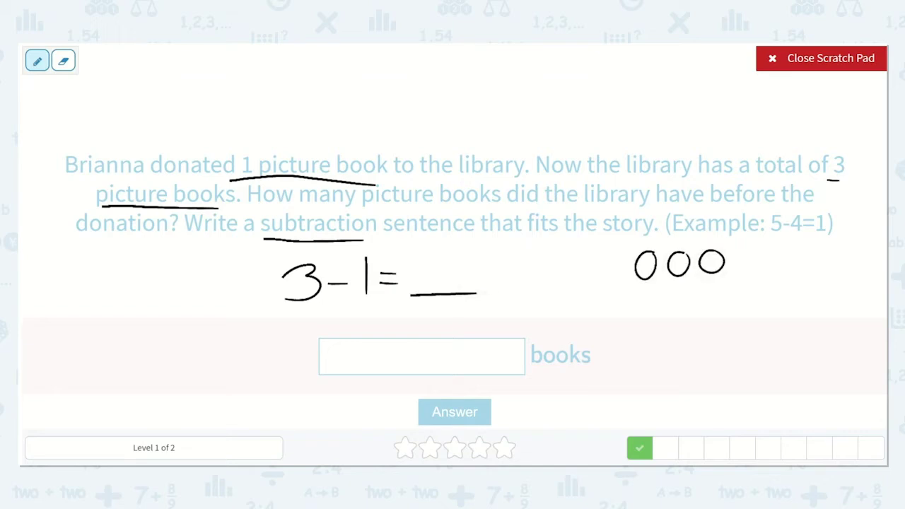
{"action": "left_click_drag", "start_coordinate": [697, 284], "coordinate": [728, 284]}
{"action": "left_click_drag", "start_coordinate": [706, 254], "coordinate": [726, 290]}
{"action": "left_click_drag", "start_coordinate": [722, 242], "coordinate": [696, 287]}
{"action": "left_click_drag", "start_coordinate": [628, 286], "coordinate": [688, 285]}
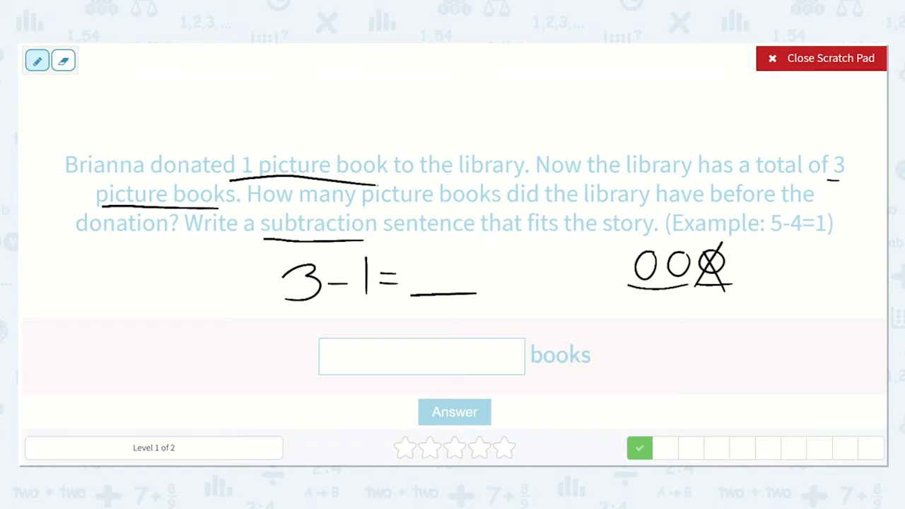
{"action": "left_click_drag", "start_coordinate": [426, 256], "coordinate": [444, 282]}
Enter 3-1=2 in the answer box and submit it
{"action": "left_click", "coordinate": [821, 58]}
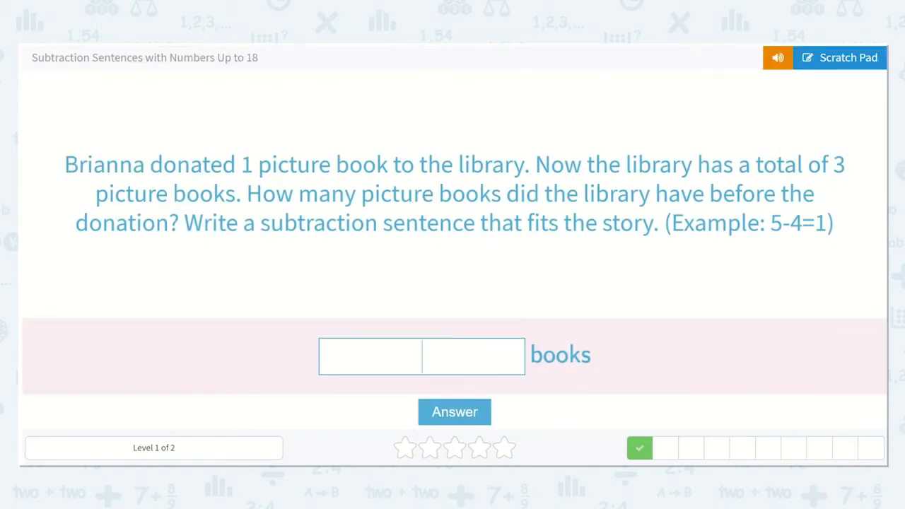
{"action": "type", "text": "3-1=2"}
{"action": "key", "text": "Return"}
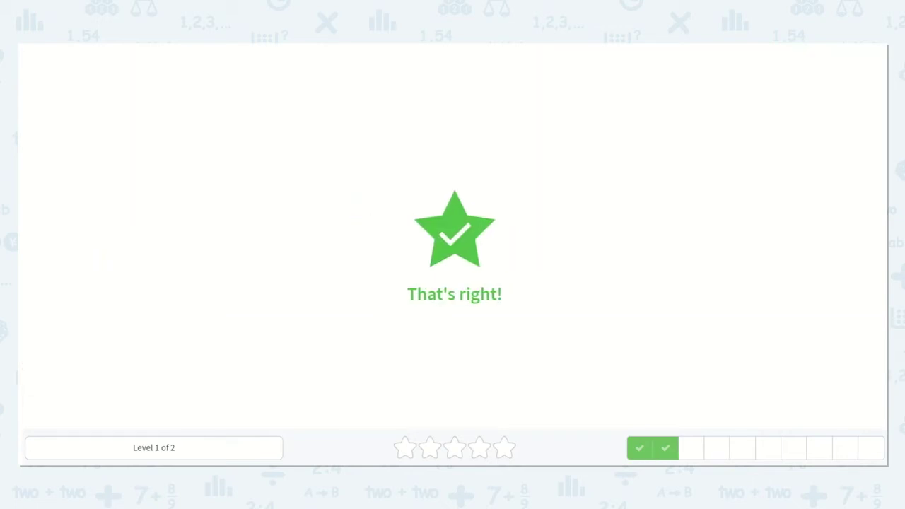
On the scratch pad, underline 5 dishes and 1 glass, then write 5 - 1 =
{"action": "left_click", "coordinate": [844, 57]}
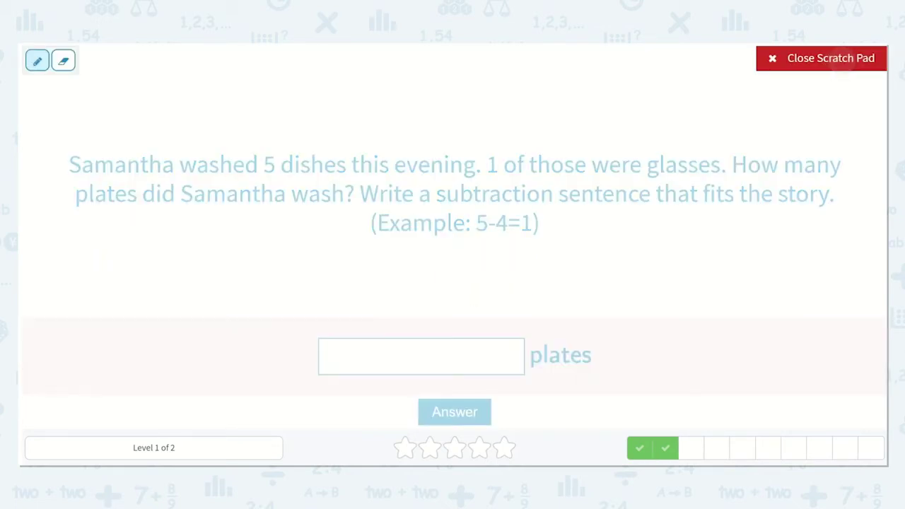
{"action": "left_click_drag", "start_coordinate": [256, 181], "coordinate": [335, 185]}
{"action": "left_click_drag", "start_coordinate": [488, 181], "coordinate": [526, 182]}
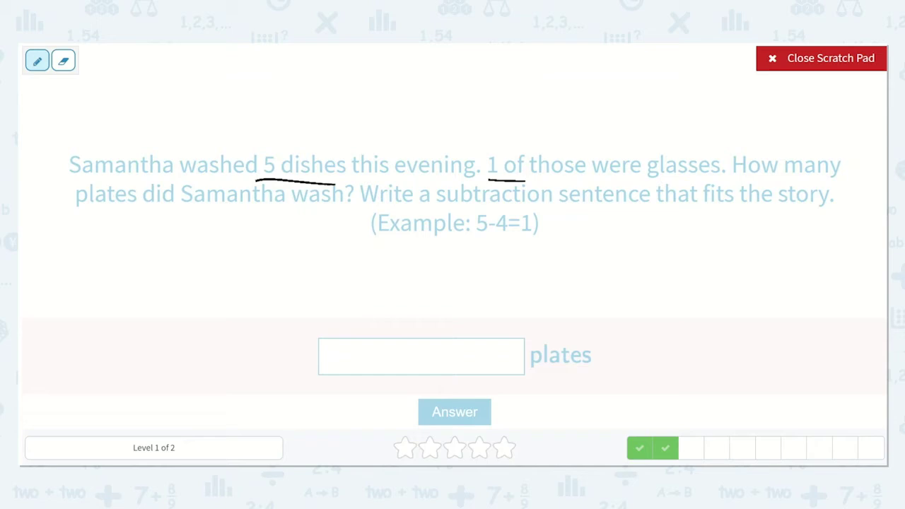
{"action": "mouse_move", "coordinate": [355, 260]}
{"action": "left_mouse_down"}
{"action": "mouse_move", "coordinate": [317, 259]}
{"action": "mouse_move", "coordinate": [339, 279]}
{"action": "mouse_move", "coordinate": [312, 303]}
{"action": "left_mouse_up"}
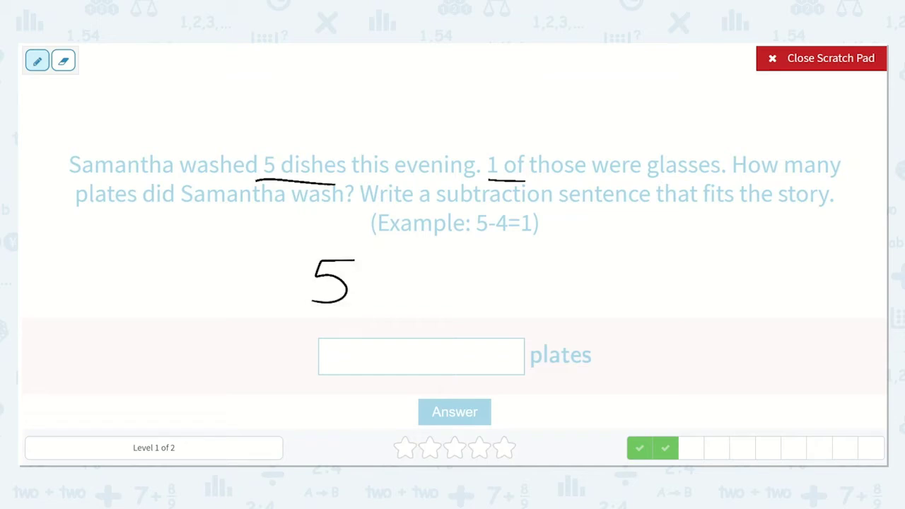
{"action": "mouse_move", "coordinate": [362, 280]}
{"action": "left_mouse_down"}
{"action": "mouse_move", "coordinate": [383, 280]}
{"action": "mouse_move", "coordinate": [409, 299]}
{"action": "left_mouse_up"}
{"action": "left_click_drag", "start_coordinate": [431, 275], "coordinate": [534, 301]}
Draw five circles, cross out one for the glass, and write the answer 4
{"action": "mouse_move", "coordinate": [639, 228]}
{"action": "left_mouse_down"}
{"action": "mouse_move", "coordinate": [635, 250]}
{"action": "mouse_move", "coordinate": [640, 229]}
{"action": "left_mouse_up"}
{"action": "mouse_move", "coordinate": [665, 225]}
{"action": "left_mouse_down"}
{"action": "mouse_move", "coordinate": [649, 236]}
{"action": "mouse_move", "coordinate": [685, 228]}
{"action": "mouse_move", "coordinate": [710, 244]}
{"action": "mouse_move", "coordinate": [722, 226]}
{"action": "left_mouse_up"}
{"action": "mouse_move", "coordinate": [751, 223]}
{"action": "left_mouse_down"}
{"action": "mouse_move", "coordinate": [736, 231]}
{"action": "mouse_move", "coordinate": [750, 225]}
{"action": "left_mouse_up"}
{"action": "left_click_drag", "start_coordinate": [731, 256], "coordinate": [760, 254]}
{"action": "left_click_drag", "start_coordinate": [733, 211], "coordinate": [755, 255]}
{"action": "left_click_drag", "start_coordinate": [760, 215], "coordinate": [734, 253]}
{"action": "left_click_drag", "start_coordinate": [611, 263], "coordinate": [729, 256]}
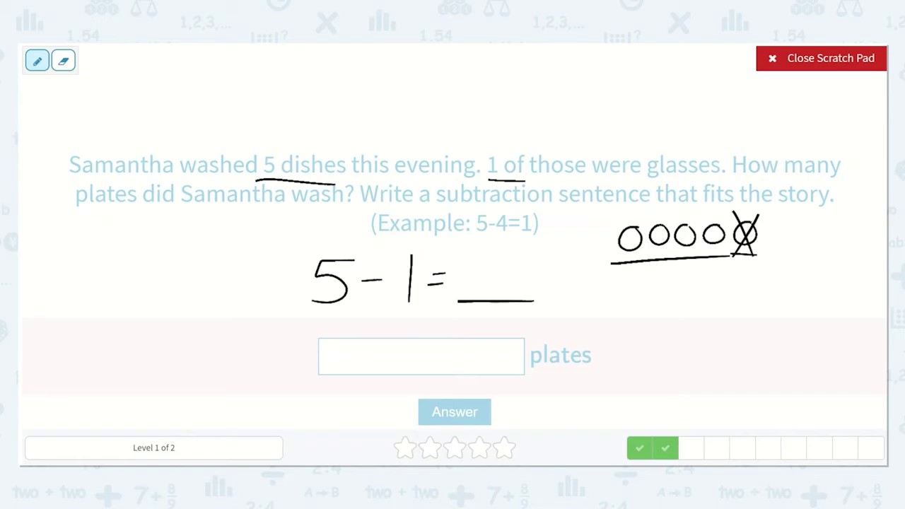
{"action": "mouse_move", "coordinate": [486, 258]}
{"action": "left_mouse_down"}
{"action": "mouse_move", "coordinate": [502, 280]}
{"action": "mouse_move", "coordinate": [500, 297]}
{"action": "left_mouse_up"}
Sketch 5-1=4 over the answer box, then type 5-1=4 and submit it
{"action": "mouse_move", "coordinate": [387, 342]}
{"action": "left_mouse_down"}
{"action": "mouse_move", "coordinate": [366, 354]}
{"action": "mouse_move", "coordinate": [364, 370]}
{"action": "mouse_move", "coordinate": [413, 356]}
{"action": "left_mouse_up"}
{"action": "mouse_move", "coordinate": [425, 342]}
{"action": "left_mouse_down"}
{"action": "mouse_move", "coordinate": [425, 363]}
{"action": "mouse_move", "coordinate": [449, 355]}
{"action": "mouse_move", "coordinate": [453, 362]}
{"action": "left_mouse_up"}
{"action": "mouse_move", "coordinate": [471, 344]}
{"action": "left_mouse_down"}
{"action": "mouse_move", "coordinate": [467, 355]}
{"action": "mouse_move", "coordinate": [482, 355]}
{"action": "left_mouse_up"}
{"action": "left_click_drag", "start_coordinate": [483, 337], "coordinate": [482, 366]}
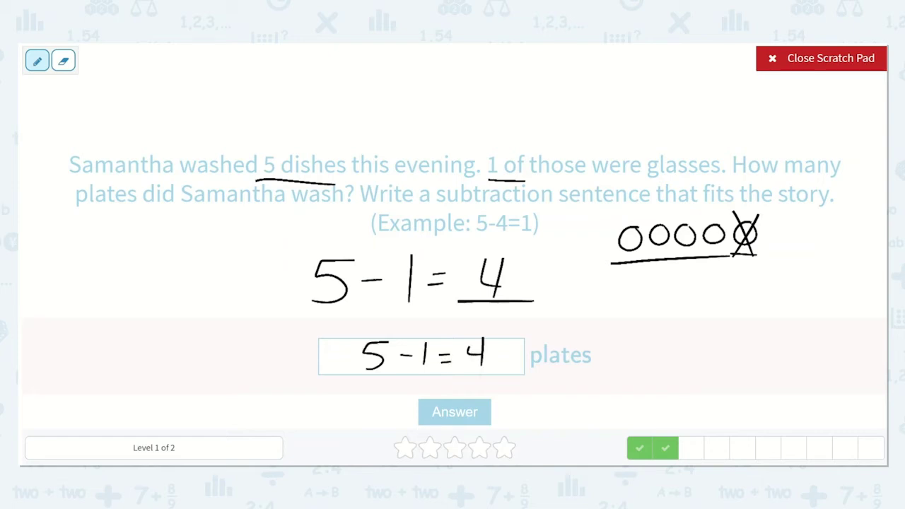
{"action": "left_click", "coordinate": [821, 58]}
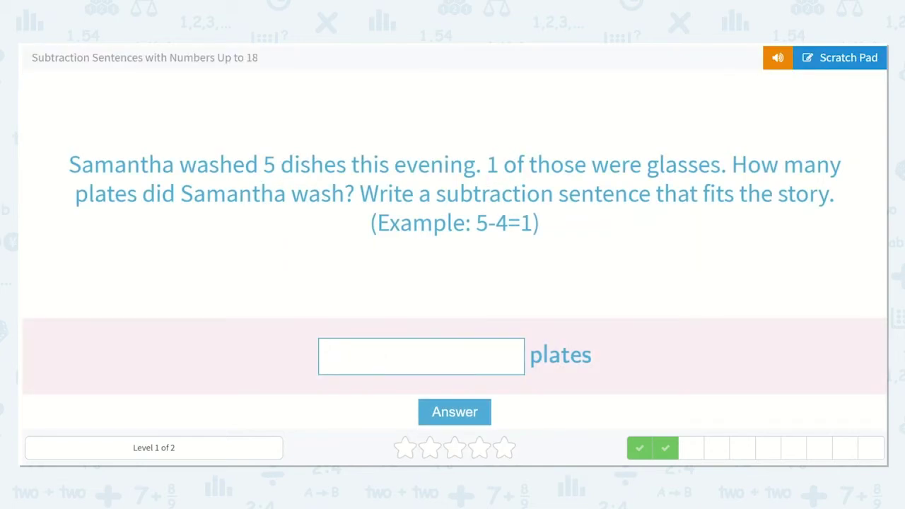
{"action": "left_click", "coordinate": [419, 341]}
{"action": "type", "text": "5-1=4"}
{"action": "key", "text": "Return"}
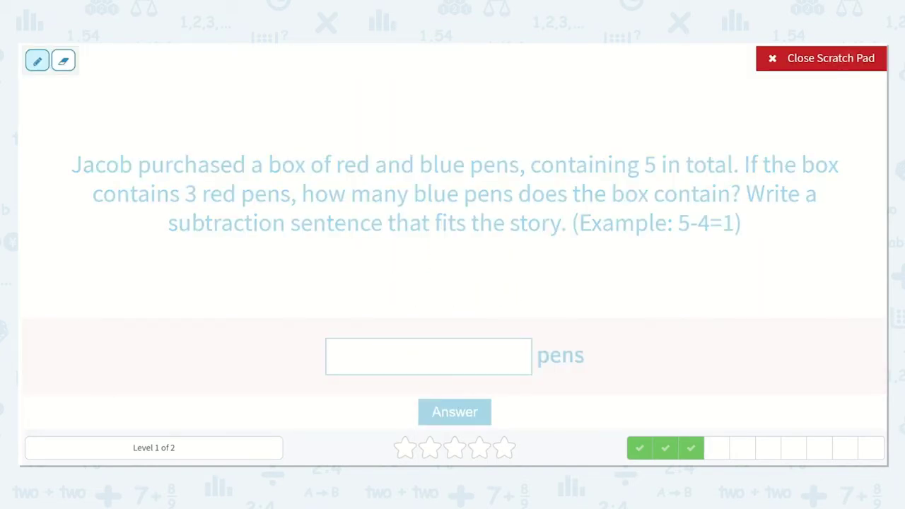
Underline the 5 total pens and 3 red pens, then write 5 - 3 on the scratch pad
{"action": "left_click_drag", "start_coordinate": [641, 182], "coordinate": [724, 182]}
{"action": "left_click_drag", "start_coordinate": [184, 211], "coordinate": [287, 213]}
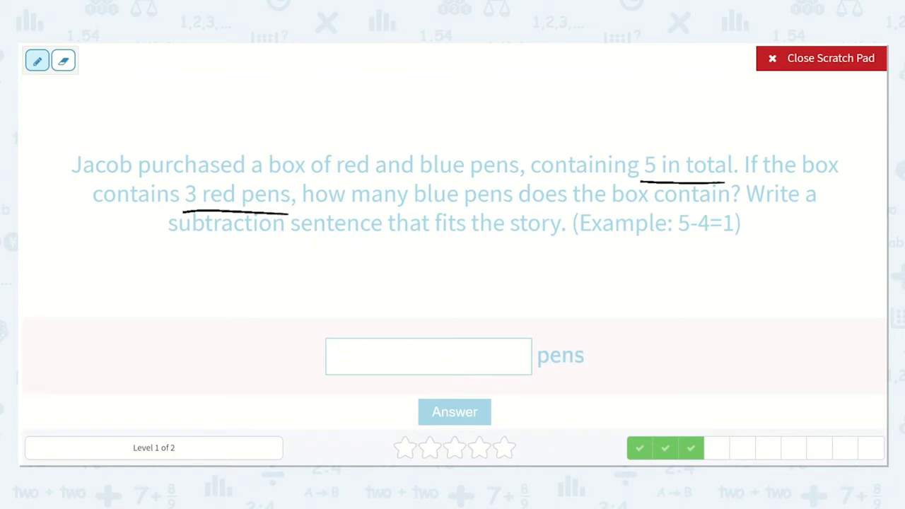
{"action": "mouse_move", "coordinate": [312, 260]}
{"action": "left_mouse_down"}
{"action": "mouse_move", "coordinate": [273, 261]}
{"action": "mouse_move", "coordinate": [267, 278]}
{"action": "mouse_move", "coordinate": [282, 307]}
{"action": "mouse_move", "coordinate": [267, 305]}
{"action": "left_mouse_up"}
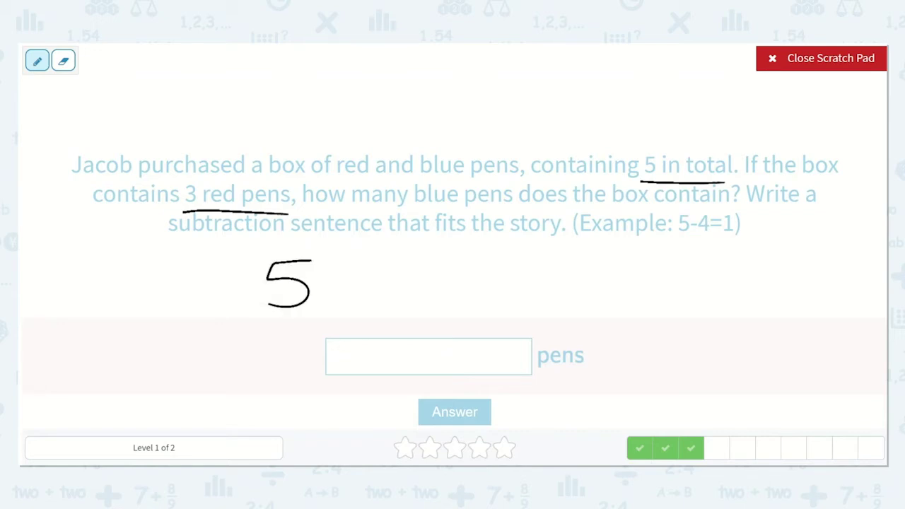
{"action": "mouse_move", "coordinate": [323, 278]}
{"action": "left_mouse_down"}
{"action": "mouse_move", "coordinate": [376, 271]}
{"action": "mouse_move", "coordinate": [367, 298]}
{"action": "mouse_move", "coordinate": [407, 276]}
{"action": "mouse_move", "coordinate": [411, 285]}
{"action": "mouse_move", "coordinate": [518, 303]}
{"action": "left_mouse_up"}
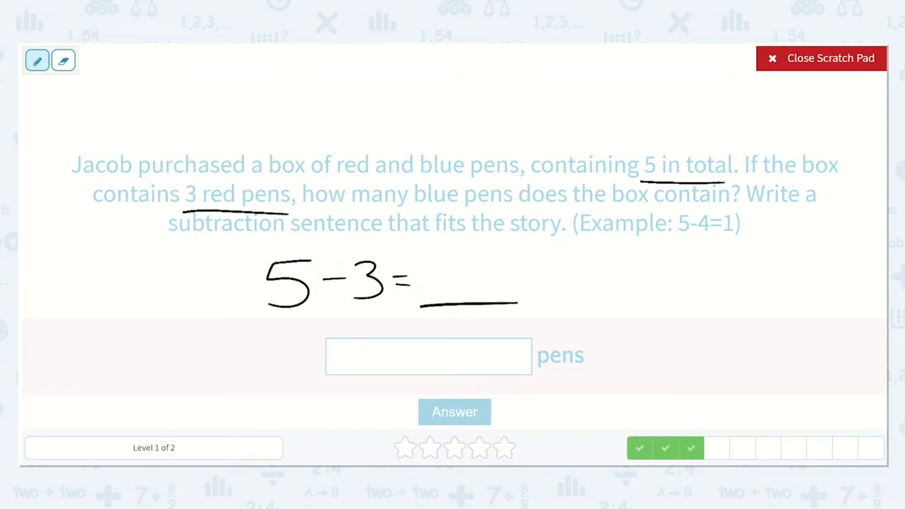
Draw five pen circles, cross out the three red ones, and write the answer 2
{"action": "mouse_move", "coordinate": [628, 254]}
{"action": "left_mouse_down"}
{"action": "mouse_move", "coordinate": [618, 256]}
{"action": "mouse_move", "coordinate": [634, 257]}
{"action": "mouse_move", "coordinate": [627, 253]}
{"action": "left_mouse_up"}
{"action": "mouse_move", "coordinate": [664, 250]}
{"action": "left_mouse_down"}
{"action": "mouse_move", "coordinate": [656, 251]}
{"action": "mouse_move", "coordinate": [689, 269]}
{"action": "mouse_move", "coordinate": [699, 250]}
{"action": "mouse_move", "coordinate": [770, 243]}
{"action": "mouse_move", "coordinate": [758, 298]}
{"action": "mouse_move", "coordinate": [759, 287]}
{"action": "mouse_move", "coordinate": [774, 299]}
{"action": "left_mouse_up"}
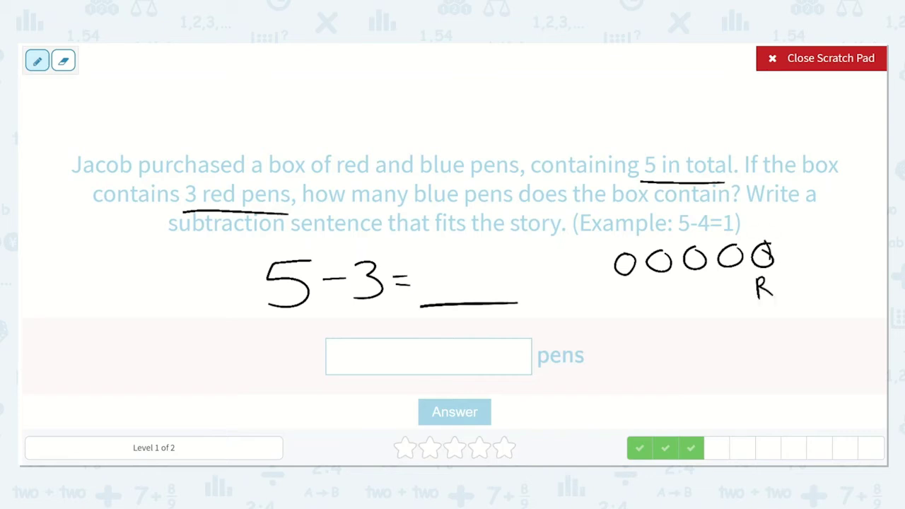
{"action": "mouse_move", "coordinate": [728, 276]}
{"action": "left_mouse_down"}
{"action": "mouse_move", "coordinate": [729, 299]}
{"action": "mouse_move", "coordinate": [729, 285]}
{"action": "mouse_move", "coordinate": [742, 299]}
{"action": "left_mouse_up"}
{"action": "mouse_move", "coordinate": [694, 280]}
{"action": "left_mouse_down"}
{"action": "mouse_move", "coordinate": [697, 303]}
{"action": "mouse_move", "coordinate": [699, 287]}
{"action": "mouse_move", "coordinate": [715, 299]}
{"action": "left_mouse_up"}
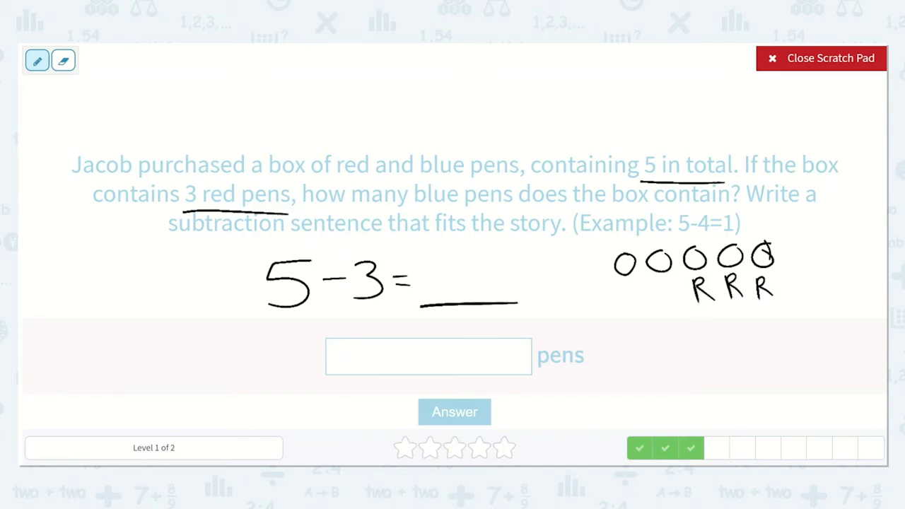
{"action": "left_click_drag", "start_coordinate": [768, 236], "coordinate": [756, 298]}
{"action": "left_click_drag", "start_coordinate": [719, 243], "coordinate": [738, 298]}
{"action": "left_click_drag", "start_coordinate": [691, 239], "coordinate": [711, 302]}
{"action": "left_click_drag", "start_coordinate": [600, 283], "coordinate": [681, 278]}
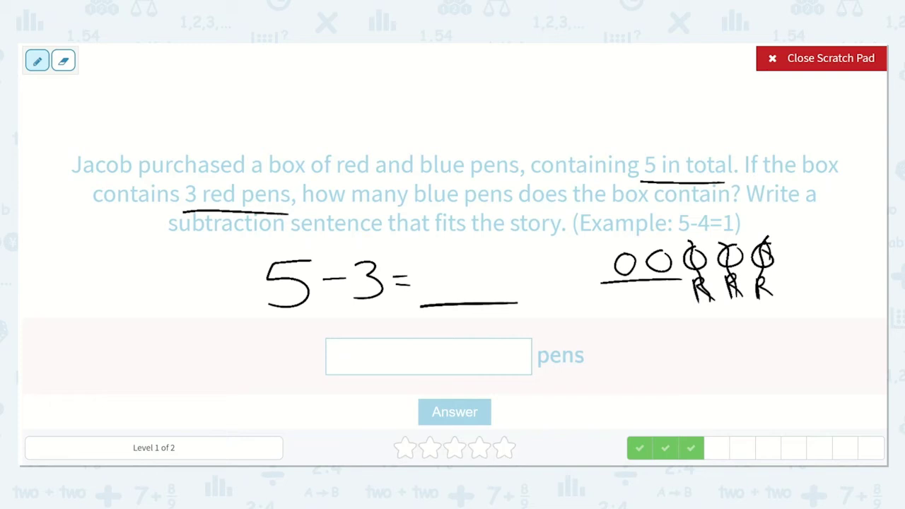
{"action": "mouse_move", "coordinate": [449, 263]}
{"action": "left_mouse_down"}
{"action": "mouse_move", "coordinate": [456, 258]}
{"action": "mouse_move", "coordinate": [458, 290]}
{"action": "mouse_move", "coordinate": [487, 290]}
{"action": "left_mouse_up"}
Sketch the sentence over the answer area, then type 5-3=2 and submit it
{"action": "mouse_move", "coordinate": [354, 342]}
{"action": "left_mouse_down"}
{"action": "mouse_move", "coordinate": [379, 341]}
{"action": "mouse_move", "coordinate": [360, 369]}
{"action": "mouse_move", "coordinate": [351, 367]}
{"action": "left_mouse_up"}
{"action": "left_click_drag", "start_coordinate": [382, 353], "coordinate": [399, 353]}
{"action": "mouse_move", "coordinate": [409, 346]}
{"action": "left_mouse_down"}
{"action": "mouse_move", "coordinate": [422, 344]}
{"action": "mouse_move", "coordinate": [412, 368]}
{"action": "mouse_move", "coordinate": [447, 348]}
{"action": "mouse_move", "coordinate": [448, 361]}
{"action": "mouse_move", "coordinate": [489, 366]}
{"action": "left_mouse_up"}
{"action": "left_click", "coordinate": [821, 58]}
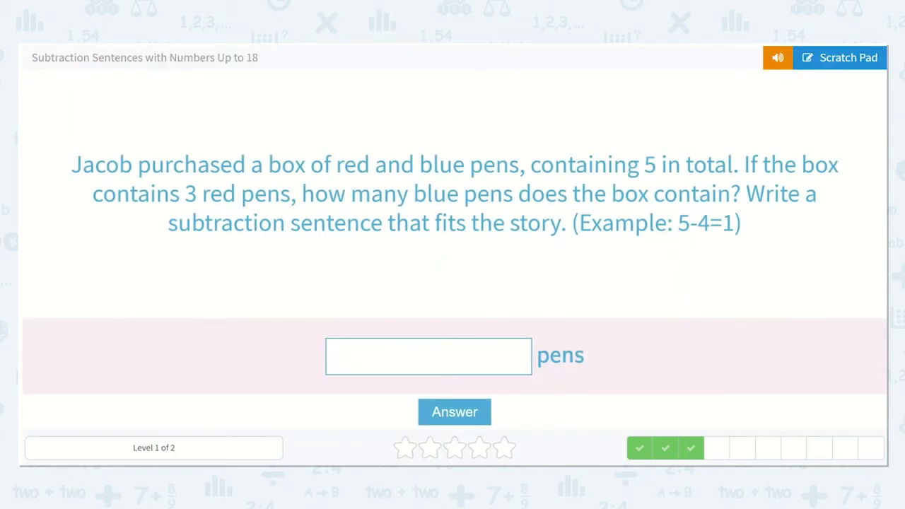
{"action": "type", "text": "5-3=2"}
{"action": "key", "text": "Return"}
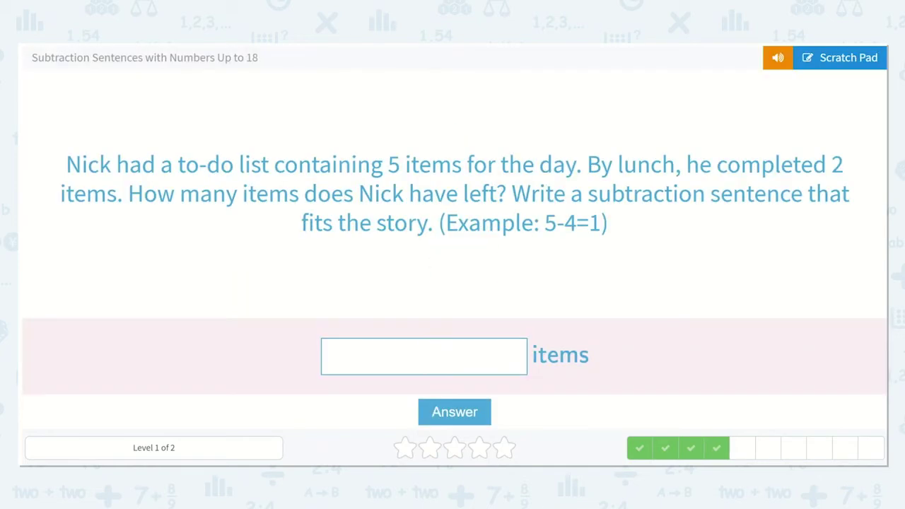
On the scratch pad, underline 5 items and 2 completed items, then write 5 - 2
{"action": "left_click", "coordinate": [841, 57]}
{"action": "left_click_drag", "start_coordinate": [389, 179], "coordinate": [450, 181]}
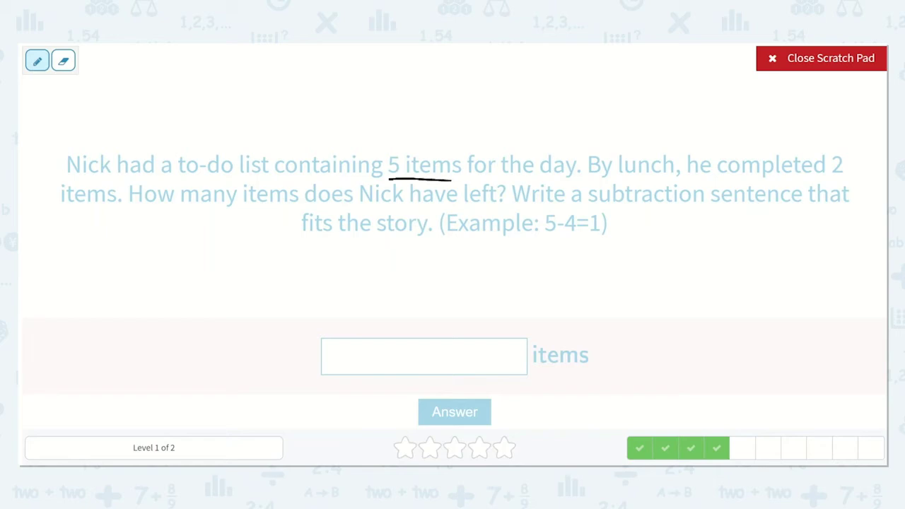
{"action": "left_click_drag", "start_coordinate": [832, 179], "coordinate": [847, 181]}
{"action": "left_click_drag", "start_coordinate": [59, 212], "coordinate": [106, 212]}
{"action": "mouse_move", "coordinate": [324, 267]}
{"action": "left_mouse_down"}
{"action": "mouse_move", "coordinate": [285, 290]}
{"action": "mouse_move", "coordinate": [297, 313]}
{"action": "mouse_move", "coordinate": [278, 313]}
{"action": "left_mouse_up"}
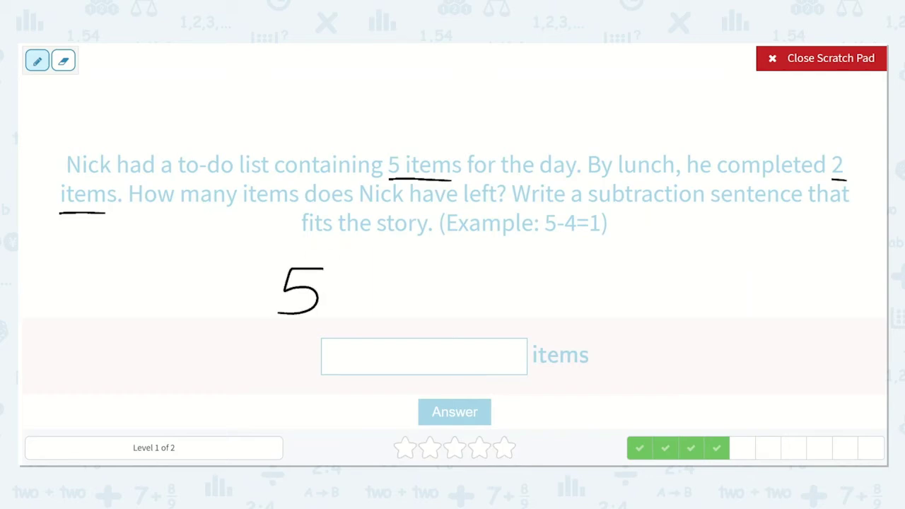
{"action": "mouse_move", "coordinate": [330, 291]}
{"action": "left_mouse_down"}
{"action": "mouse_move", "coordinate": [377, 282]}
{"action": "mouse_move", "coordinate": [379, 311]}
{"action": "mouse_move", "coordinate": [405, 287]}
{"action": "mouse_move", "coordinate": [481, 313]}
{"action": "left_mouse_up"}
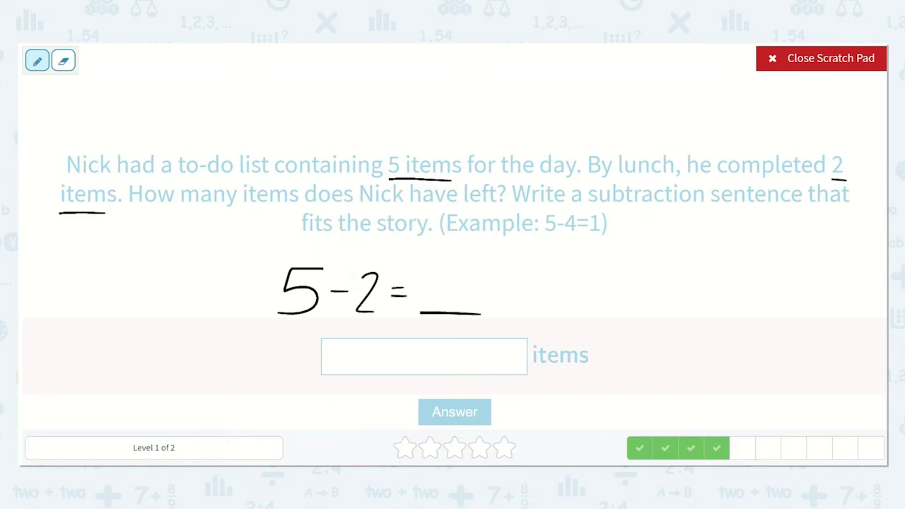
Draw five to-do circles, cross out two completed, and mark the three remaining
{"action": "mouse_move", "coordinate": [638, 242]}
{"action": "left_mouse_down"}
{"action": "mouse_move", "coordinate": [645, 267]}
{"action": "mouse_move", "coordinate": [642, 245]}
{"action": "left_mouse_up"}
{"action": "mouse_move", "coordinate": [666, 241]}
{"action": "left_mouse_down"}
{"action": "mouse_move", "coordinate": [654, 256]}
{"action": "mouse_move", "coordinate": [671, 241]}
{"action": "mouse_move", "coordinate": [697, 263]}
{"action": "mouse_move", "coordinate": [700, 242]}
{"action": "mouse_move", "coordinate": [715, 256]}
{"action": "mouse_move", "coordinate": [726, 242]}
{"action": "left_mouse_up"}
{"action": "left_click_drag", "start_coordinate": [751, 241], "coordinate": [754, 268]}
{"action": "left_click_drag", "start_coordinate": [765, 227], "coordinate": [736, 267]}
{"action": "left_click_drag", "start_coordinate": [710, 225], "coordinate": [715, 267]}
{"action": "left_click_drag", "start_coordinate": [731, 225], "coordinate": [715, 267]}
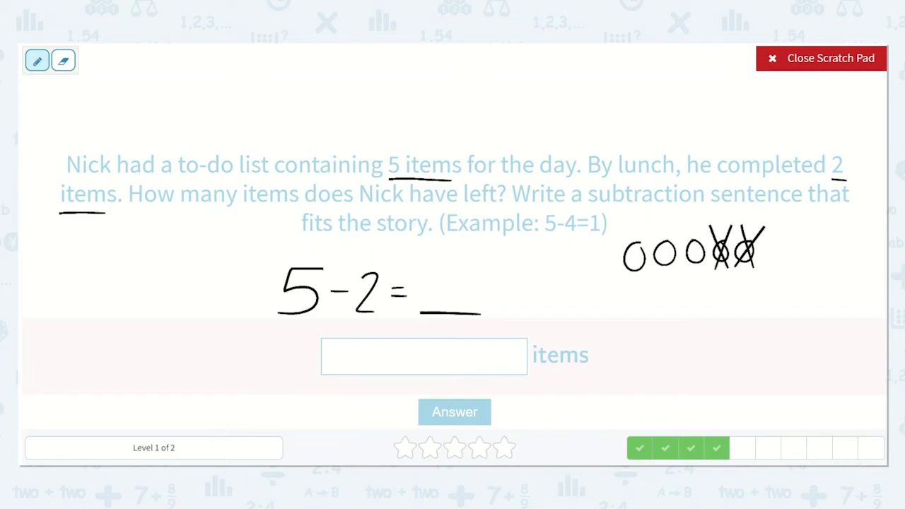
{"action": "left_click_drag", "start_coordinate": [617, 282], "coordinate": [705, 271]}
{"action": "mouse_move", "coordinate": [443, 259]}
{"action": "left_mouse_down"}
{"action": "mouse_move", "coordinate": [458, 257]}
{"action": "mouse_move", "coordinate": [470, 304]}
{"action": "mouse_move", "coordinate": [442, 305]}
{"action": "left_mouse_up"}
Sketch 5-2=3 over the answer area and type 5-2=3 in the answer box
{"action": "mouse_move", "coordinate": [389, 340]}
{"action": "left_mouse_down"}
{"action": "mouse_move", "coordinate": [361, 343]}
{"action": "mouse_move", "coordinate": [370, 370]}
{"action": "mouse_move", "coordinate": [358, 367]}
{"action": "left_mouse_up"}
{"action": "mouse_move", "coordinate": [394, 356]}
{"action": "left_mouse_down"}
{"action": "mouse_move", "coordinate": [435, 370]}
{"action": "mouse_move", "coordinate": [459, 351]}
{"action": "left_mouse_up"}
{"action": "mouse_move", "coordinate": [446, 360]}
{"action": "left_mouse_down"}
{"action": "mouse_move", "coordinate": [482, 352]}
{"action": "mouse_move", "coordinate": [472, 370]}
{"action": "left_mouse_up"}
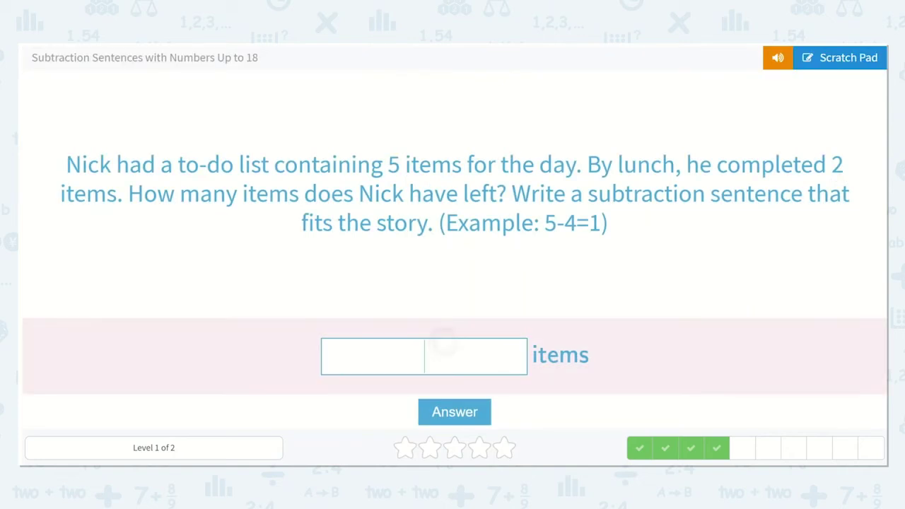
{"action": "type", "text": "5-2=3"}
Submit 5-2=3, then underline the 1 donated picture book and the total of 6
{"action": "key", "text": "Return"}
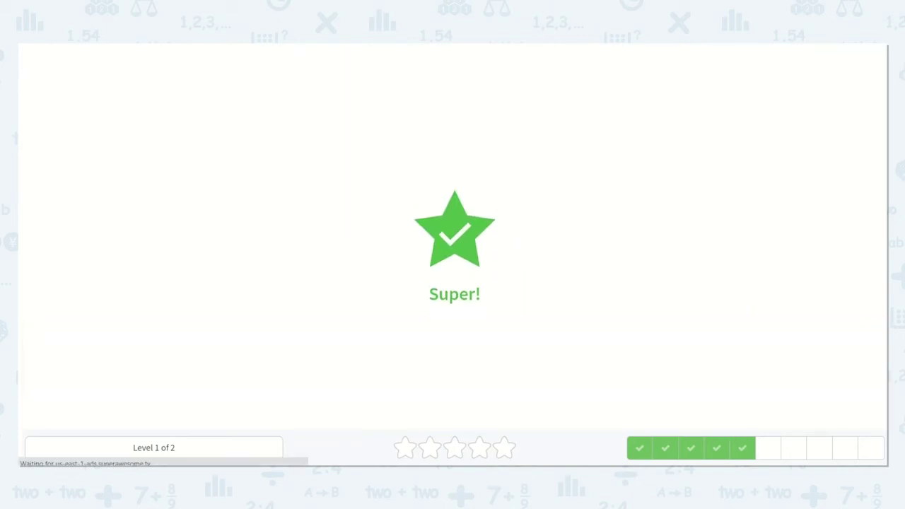
{"action": "left_click", "coordinate": [840, 57]}
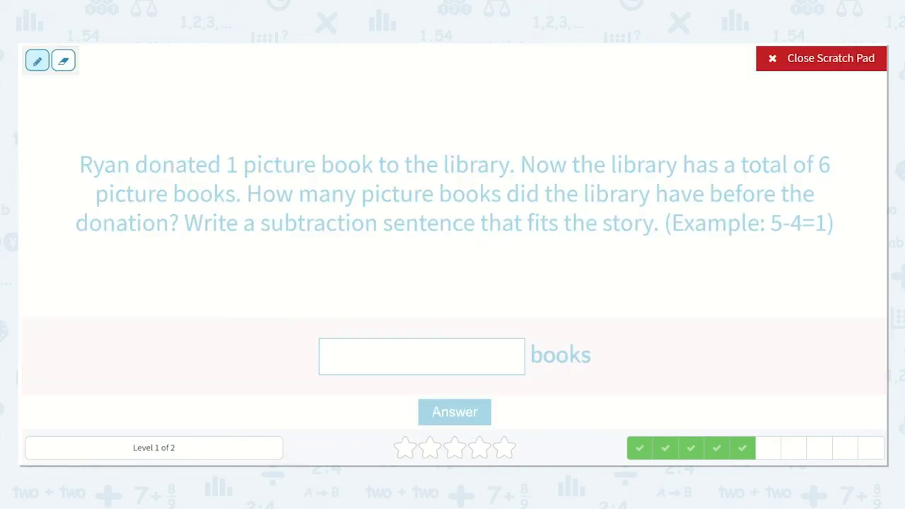
{"action": "left_click_drag", "start_coordinate": [224, 178], "coordinate": [298, 180]}
{"action": "mouse_move", "coordinate": [816, 181]}
{"action": "left_mouse_down"}
{"action": "mouse_move", "coordinate": [834, 182]}
{"action": "mouse_move", "coordinate": [740, 180]}
{"action": "left_mouse_up"}
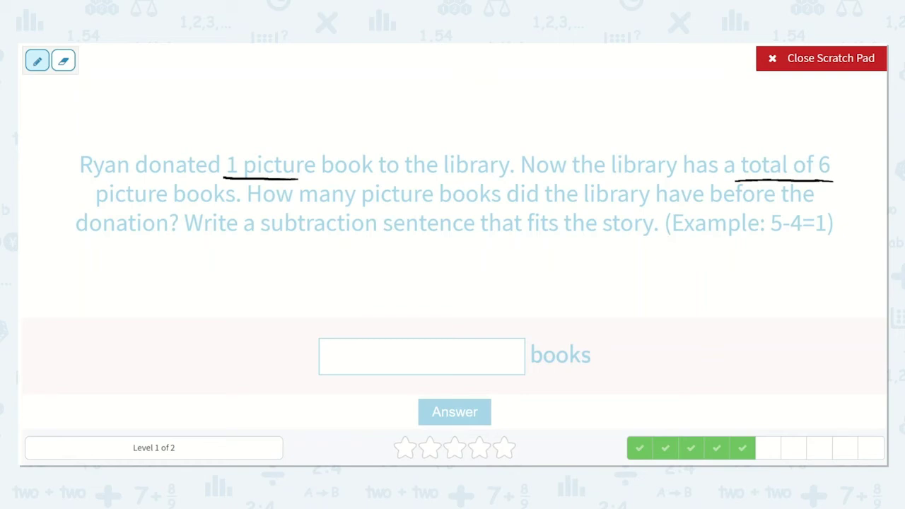
Write 6 - 1 = on the scratch pad, thickening the underline under 1 picture
{"action": "mouse_move", "coordinate": [299, 250]}
{"action": "left_mouse_down"}
{"action": "mouse_move", "coordinate": [306, 303]}
{"action": "mouse_move", "coordinate": [287, 284]}
{"action": "left_mouse_up"}
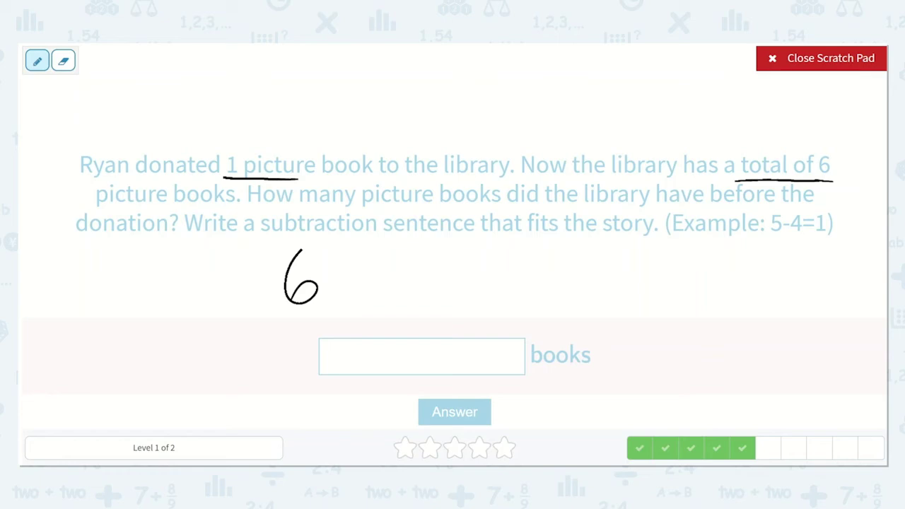
{"action": "left_click_drag", "start_coordinate": [225, 182], "coordinate": [297, 179]}
{"action": "left_click_drag", "start_coordinate": [324, 278], "coordinate": [351, 276]}
{"action": "left_click_drag", "start_coordinate": [378, 245], "coordinate": [370, 296]}
{"action": "left_click_drag", "start_coordinate": [397, 269], "coordinate": [409, 268]}
{"action": "left_click_drag", "start_coordinate": [394, 279], "coordinate": [505, 302]}
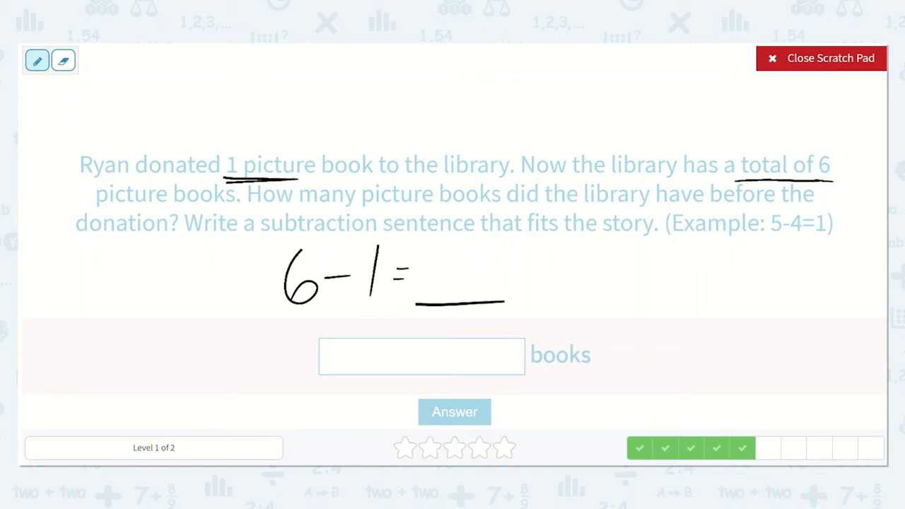
Draw six book circles, cross out one donated book, and write the answer 5
{"action": "mouse_move", "coordinate": [645, 246]}
{"action": "left_mouse_down"}
{"action": "mouse_move", "coordinate": [635, 265]}
{"action": "mouse_move", "coordinate": [646, 248]}
{"action": "mouse_move", "coordinate": [659, 265]}
{"action": "mouse_move", "coordinate": [672, 247]}
{"action": "left_mouse_up"}
{"action": "mouse_move", "coordinate": [681, 250]}
{"action": "left_mouse_down"}
{"action": "mouse_move", "coordinate": [691, 242]}
{"action": "mouse_move", "coordinate": [714, 262]}
{"action": "mouse_move", "coordinate": [722, 244]}
{"action": "left_mouse_up"}
{"action": "mouse_move", "coordinate": [741, 239]}
{"action": "left_mouse_down"}
{"action": "mouse_move", "coordinate": [730, 254]}
{"action": "mouse_move", "coordinate": [769, 248]}
{"action": "left_mouse_up"}
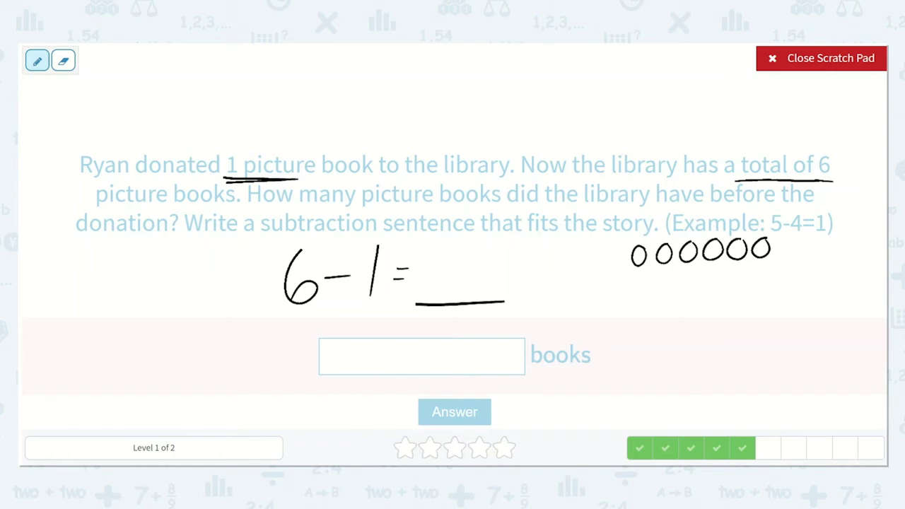
{"action": "mouse_move", "coordinate": [750, 240]}
{"action": "left_mouse_down"}
{"action": "mouse_move", "coordinate": [773, 263]}
{"action": "mouse_move", "coordinate": [760, 249]}
{"action": "mouse_move", "coordinate": [755, 266]}
{"action": "mouse_move", "coordinate": [635, 277]}
{"action": "left_mouse_up"}
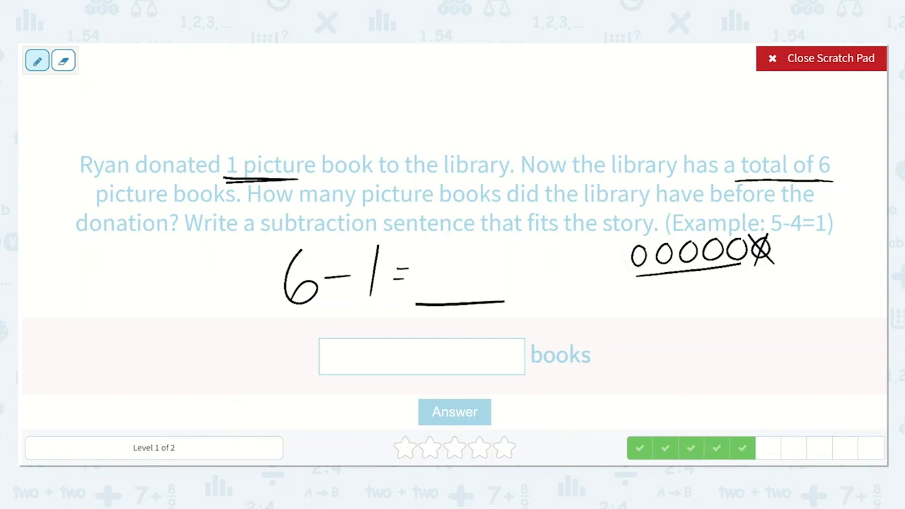
{"action": "mouse_move", "coordinate": [503, 251]}
{"action": "left_mouse_down"}
{"action": "mouse_move", "coordinate": [469, 252]}
{"action": "mouse_move", "coordinate": [475, 269]}
{"action": "mouse_move", "coordinate": [458, 300]}
{"action": "left_mouse_up"}
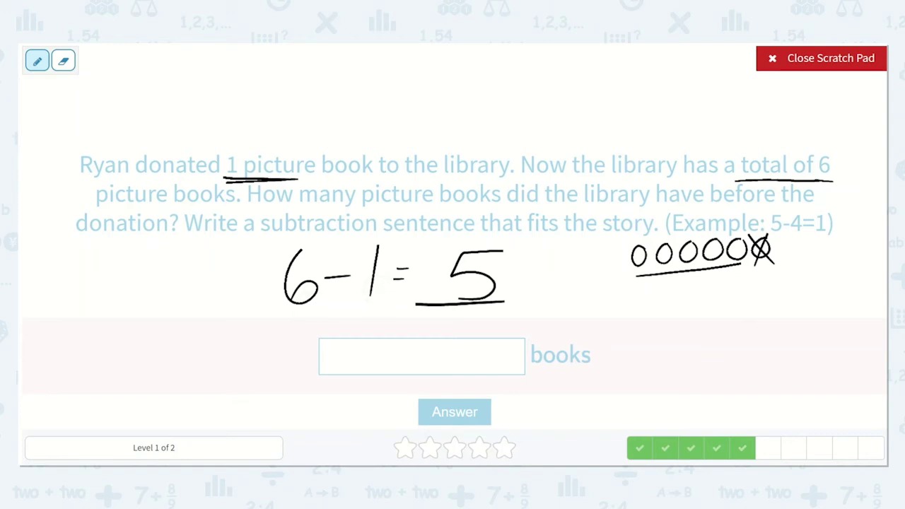
Sketch 6-1=5 over the answer area, then type 6-1=5 and submit it
{"action": "mouse_move", "coordinate": [356, 340]}
{"action": "left_mouse_down"}
{"action": "mouse_move", "coordinate": [354, 358]}
{"action": "mouse_move", "coordinate": [389, 353]}
{"action": "mouse_move", "coordinate": [397, 364]}
{"action": "mouse_move", "coordinate": [417, 352]}
{"action": "mouse_move", "coordinate": [419, 361]}
{"action": "left_mouse_up"}
{"action": "mouse_move", "coordinate": [436, 347]}
{"action": "left_mouse_down"}
{"action": "mouse_move", "coordinate": [455, 347]}
{"action": "mouse_move", "coordinate": [433, 372]}
{"action": "left_mouse_up"}
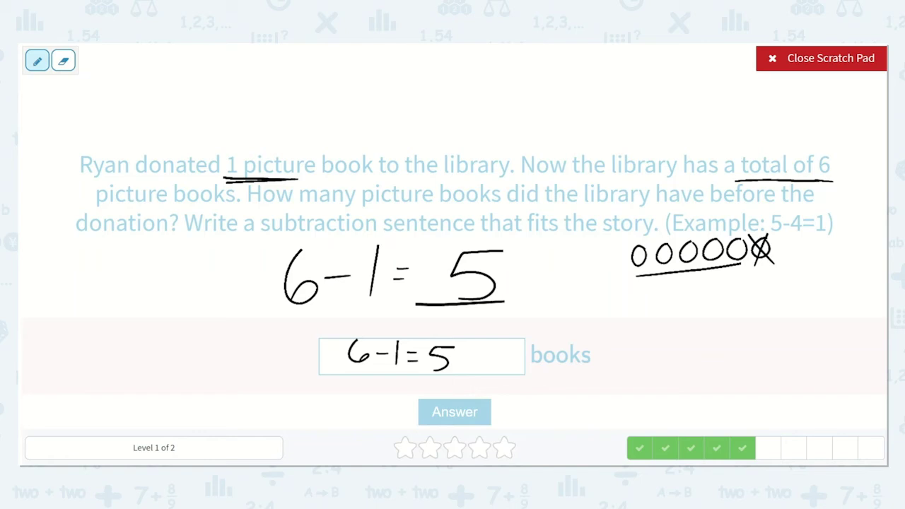
{"action": "left_click", "coordinate": [820, 58]}
{"action": "left_click", "coordinate": [469, 357]}
{"action": "type", "text": "6-"}
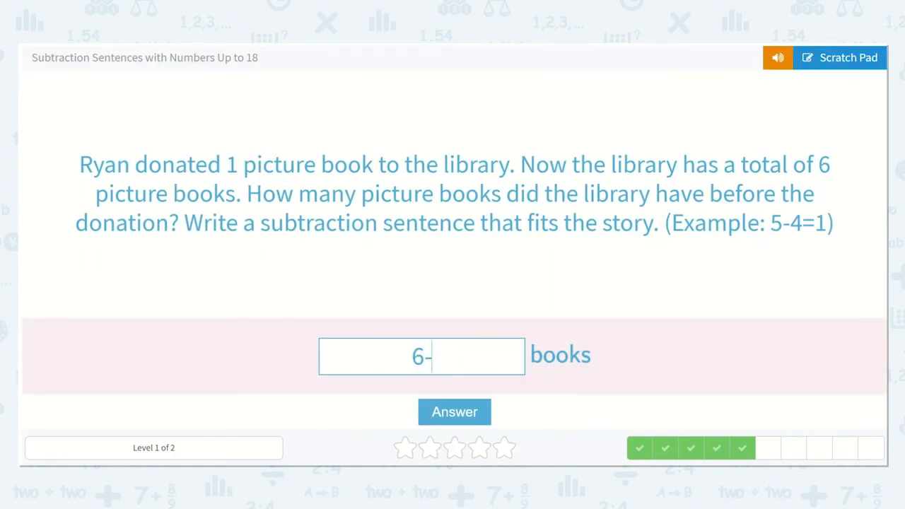
{"action": "type", "text": "1=5"}
{"action": "key", "text": "Return"}
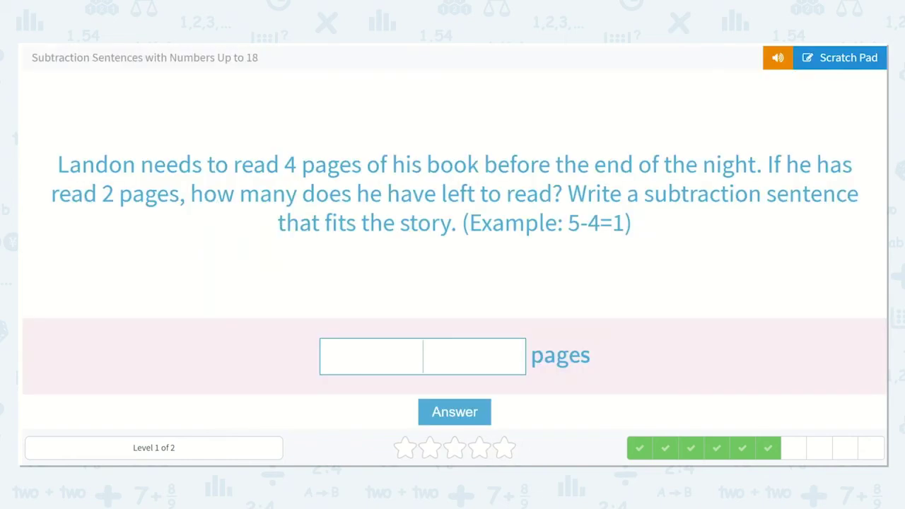
On the scratch pad, underline 4 pages and 2 pages read, then write 4 - 2
{"action": "left_click", "coordinate": [837, 58]}
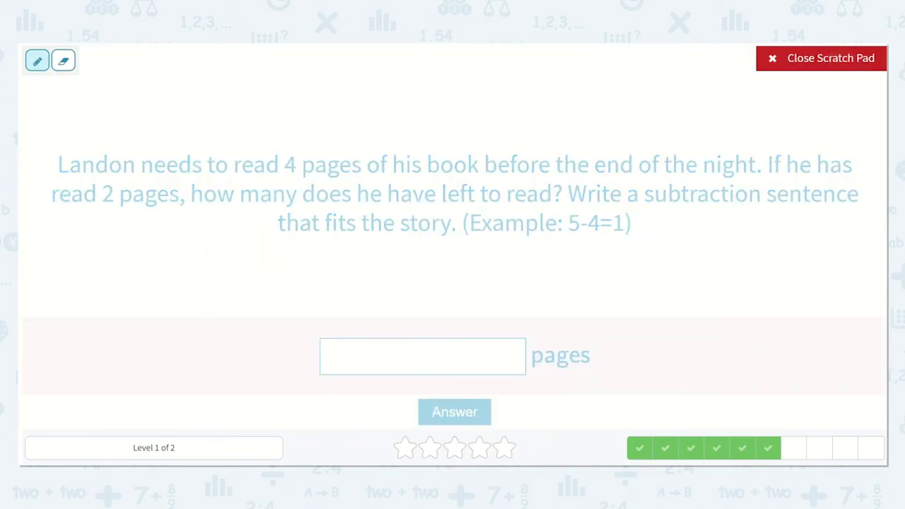
{"action": "left_click_drag", "start_coordinate": [284, 175], "coordinate": [359, 181]}
{"action": "left_click_drag", "start_coordinate": [95, 211], "coordinate": [167, 213]}
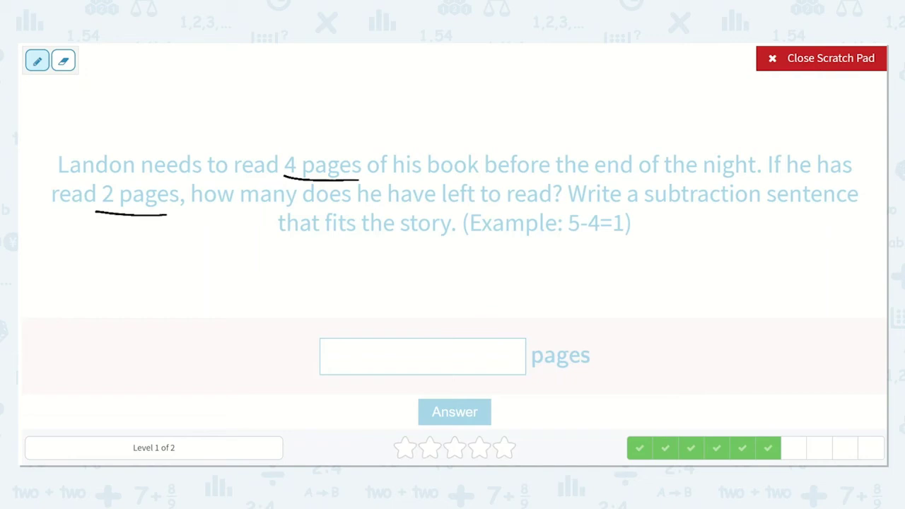
{"action": "mouse_move", "coordinate": [306, 253]}
{"action": "left_mouse_down"}
{"action": "mouse_move", "coordinate": [303, 269]}
{"action": "mouse_move", "coordinate": [332, 280]}
{"action": "mouse_move", "coordinate": [316, 304]}
{"action": "mouse_move", "coordinate": [364, 281]}
{"action": "mouse_move", "coordinate": [369, 302]}
{"action": "mouse_move", "coordinate": [394, 304]}
{"action": "mouse_move", "coordinate": [433, 273]}
{"action": "mouse_move", "coordinate": [422, 285]}
{"action": "mouse_move", "coordinate": [526, 302]}
{"action": "left_mouse_up"}
Draw four page circles, cross out the two read pages, and write the answer 2
{"action": "mouse_move", "coordinate": [668, 234]}
{"action": "left_mouse_down"}
{"action": "mouse_move", "coordinate": [657, 236]}
{"action": "mouse_move", "coordinate": [706, 262]}
{"action": "mouse_move", "coordinate": [713, 240]}
{"action": "left_mouse_up"}
{"action": "mouse_move", "coordinate": [736, 230]}
{"action": "left_mouse_down"}
{"action": "mouse_move", "coordinate": [723, 241]}
{"action": "mouse_move", "coordinate": [782, 255]}
{"action": "left_mouse_up"}
{"action": "left_click_drag", "start_coordinate": [755, 217], "coordinate": [782, 259]}
{"action": "left_click_drag", "start_coordinate": [789, 214], "coordinate": [758, 257]}
{"action": "left_click_drag", "start_coordinate": [722, 221], "coordinate": [747, 263]}
{"action": "left_click_drag", "start_coordinate": [742, 215], "coordinate": [724, 261]}
{"action": "left_click_drag", "start_coordinate": [640, 281], "coordinate": [711, 271]}
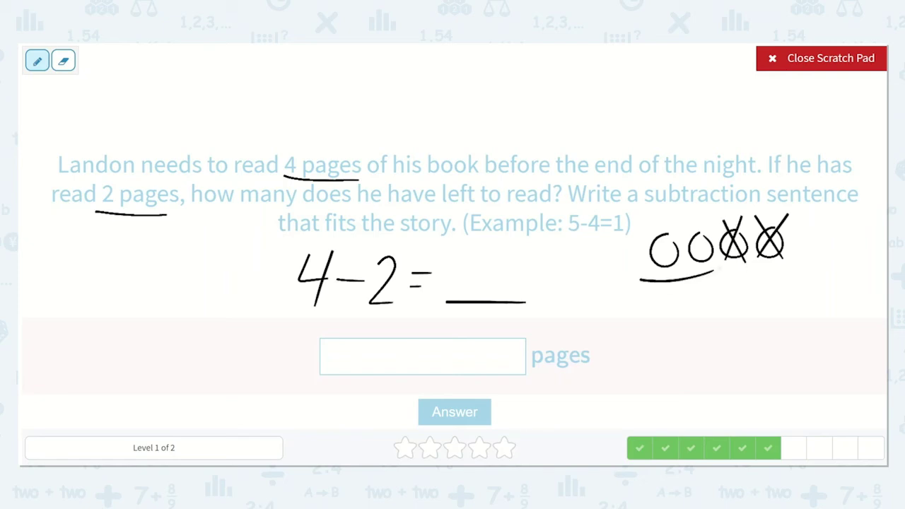
{"action": "left_click_drag", "start_coordinate": [656, 269], "coordinate": [707, 269]}
{"action": "left_click_drag", "start_coordinate": [462, 263], "coordinate": [500, 293]}
Sketch 4-2=2 in the answer box, then type 4-2=2 and submit it
{"action": "mouse_move", "coordinate": [348, 338]}
{"action": "left_mouse_down"}
{"action": "mouse_move", "coordinate": [362, 367]}
{"action": "mouse_move", "coordinate": [387, 359]}
{"action": "left_mouse_up"}
{"action": "mouse_move", "coordinate": [394, 346]}
{"action": "left_mouse_down"}
{"action": "mouse_move", "coordinate": [403, 344]}
{"action": "mouse_move", "coordinate": [417, 368]}
{"action": "mouse_move", "coordinate": [436, 350]}
{"action": "left_mouse_up"}
{"action": "mouse_move", "coordinate": [423, 361]}
{"action": "left_mouse_down"}
{"action": "mouse_move", "coordinate": [461, 357]}
{"action": "mouse_move", "coordinate": [469, 368]}
{"action": "left_mouse_up"}
{"action": "left_click", "coordinate": [820, 58]}
{"action": "left_click", "coordinate": [441, 357]}
{"action": "type", "text": "4-2=2"}
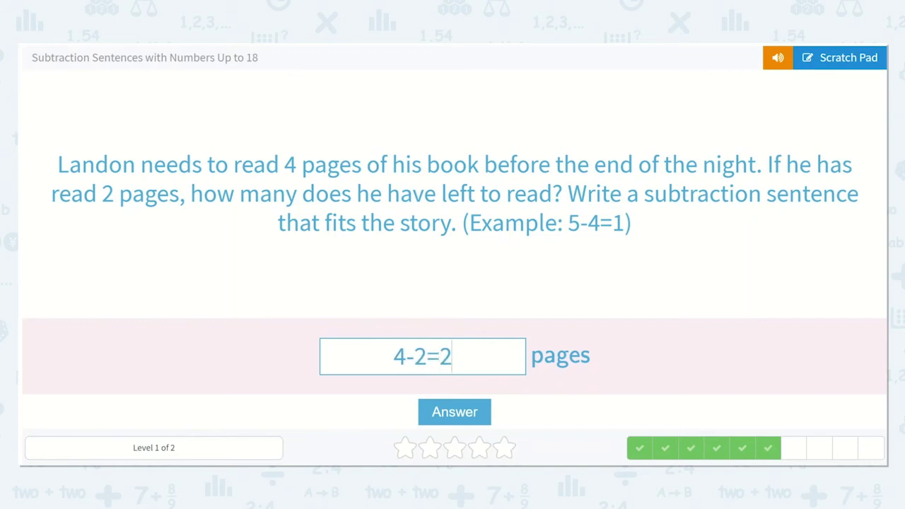
{"action": "key", "text": "Return"}
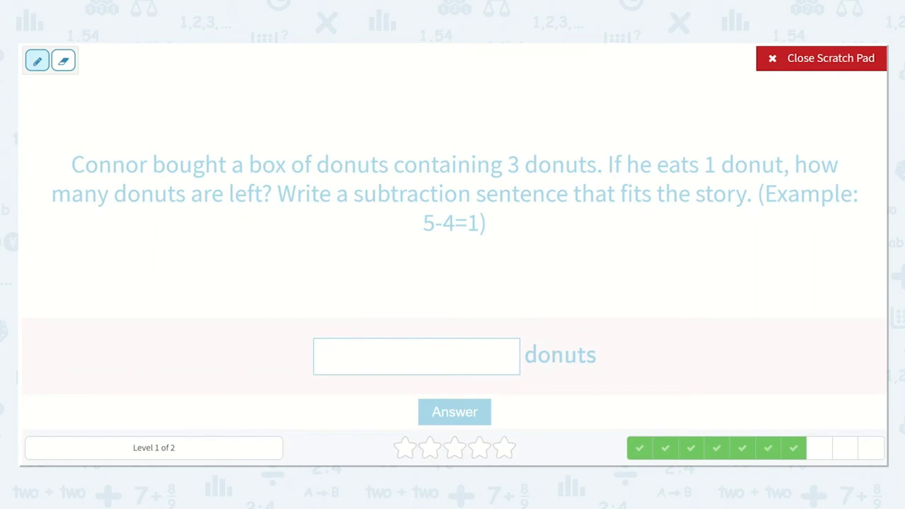
Underline 3 donuts and 1 donut, and write 3-1=2 on the scratch pad
{"action": "left_click_drag", "start_coordinate": [502, 179], "coordinate": [590, 182]}
{"action": "left_click_drag", "start_coordinate": [700, 181], "coordinate": [777, 182]}
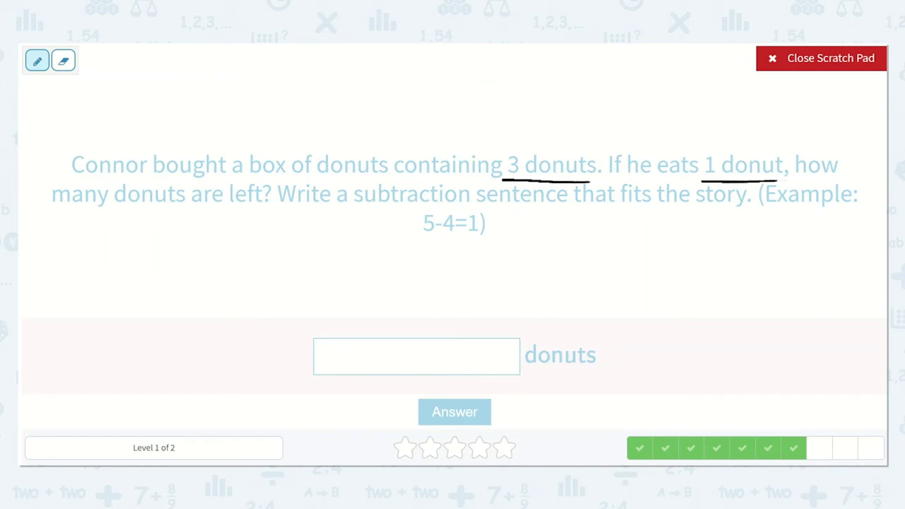
{"action": "mouse_move", "coordinate": [274, 261]}
{"action": "left_mouse_down"}
{"action": "mouse_move", "coordinate": [298, 271]}
{"action": "mouse_move", "coordinate": [270, 301]}
{"action": "left_mouse_up"}
{"action": "left_click_drag", "start_coordinate": [323, 282], "coordinate": [342, 281]}
{"action": "mouse_move", "coordinate": [362, 246]}
{"action": "left_mouse_down"}
{"action": "mouse_move", "coordinate": [363, 293]}
{"action": "mouse_move", "coordinate": [401, 269]}
{"action": "mouse_move", "coordinate": [401, 280]}
{"action": "mouse_move", "coordinate": [514, 298]}
{"action": "left_mouse_up"}
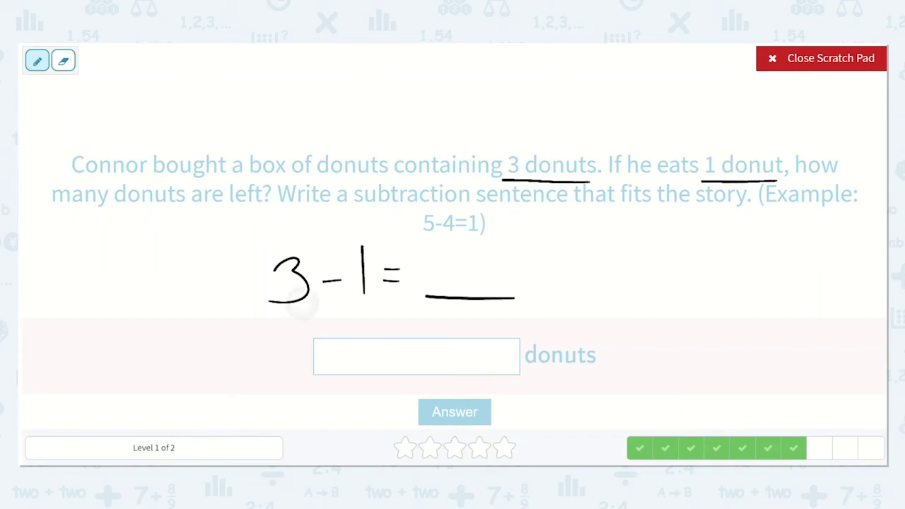
{"action": "mouse_move", "coordinate": [447, 255]}
{"action": "left_mouse_down"}
{"action": "mouse_move", "coordinate": [453, 276]}
{"action": "mouse_move", "coordinate": [474, 289]}
{"action": "left_mouse_up"}
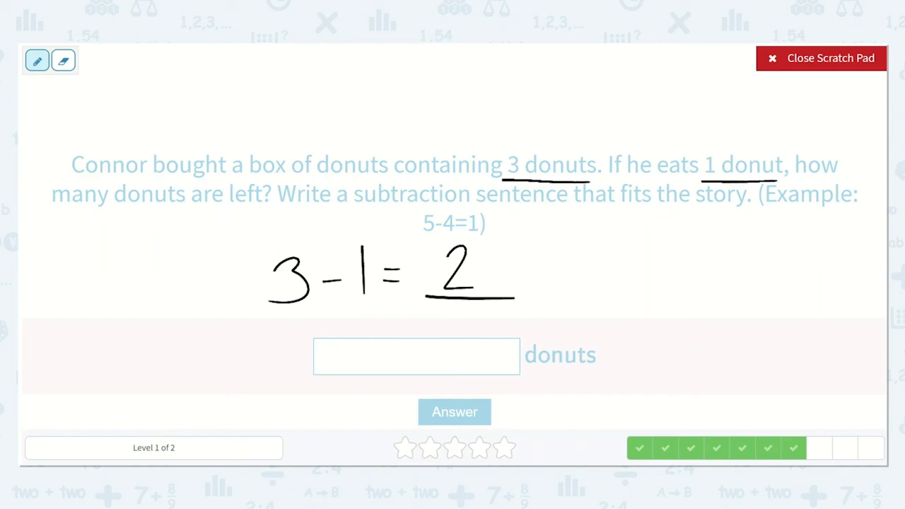
Enter 3-1=2 as the answer to the donut problem and submit it
{"action": "mouse_move", "coordinate": [352, 348]}
{"action": "left_mouse_down"}
{"action": "mouse_move", "coordinate": [368, 345]}
{"action": "mouse_move", "coordinate": [351, 372]}
{"action": "mouse_move", "coordinate": [399, 353]}
{"action": "mouse_move", "coordinate": [416, 371]}
{"action": "mouse_move", "coordinate": [443, 356]}
{"action": "left_mouse_up"}
{"action": "left_click_drag", "start_coordinate": [434, 362], "coordinate": [483, 365]}
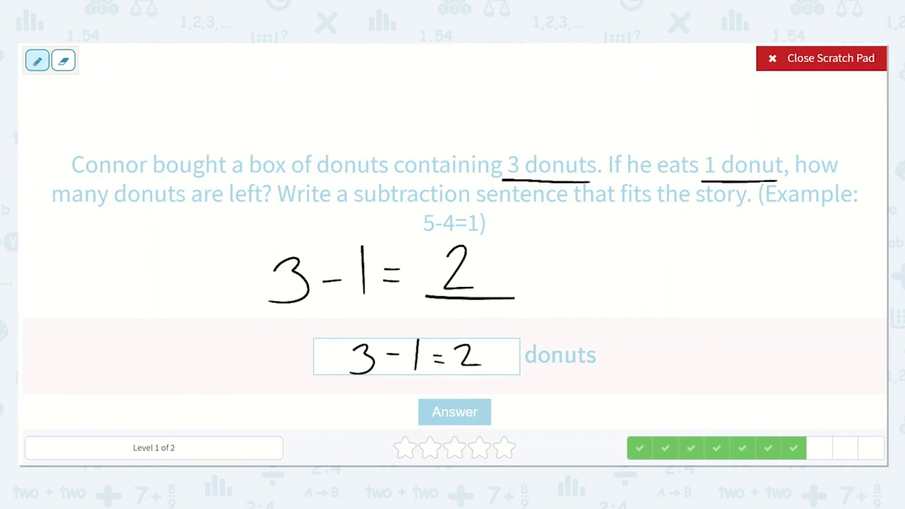
{"action": "type", "text": "3"}
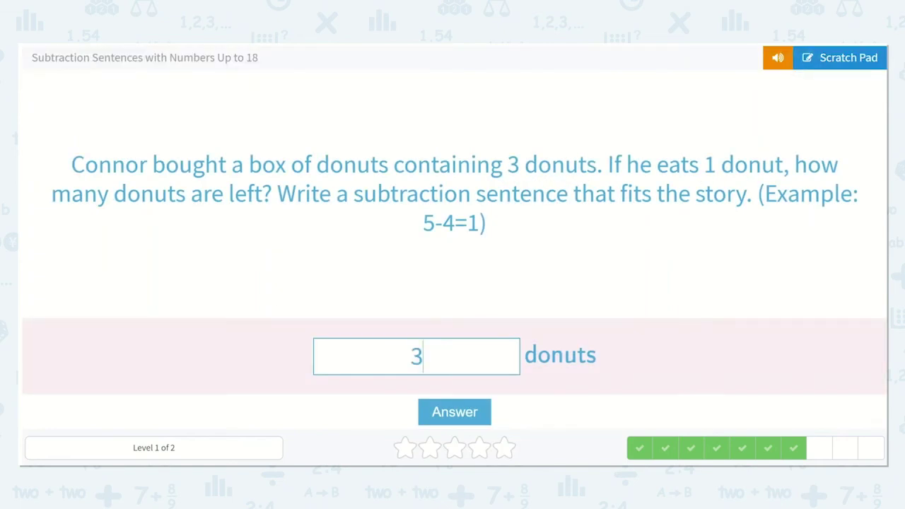
{"action": "type", "text": "-1=2"}
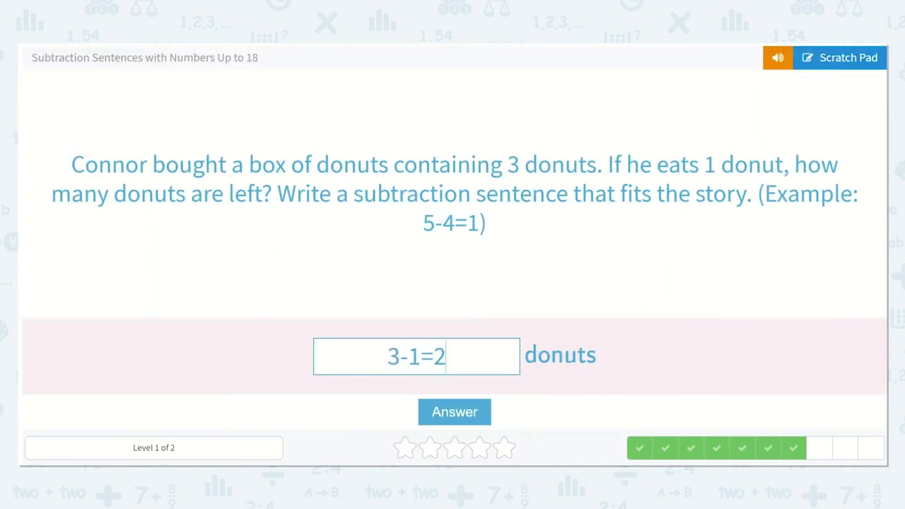
{"action": "key", "text": "Return"}
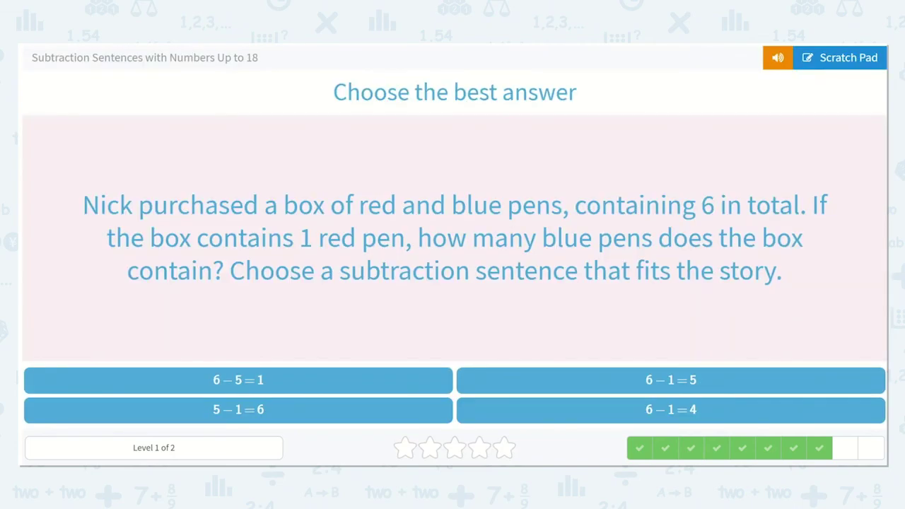
On the scratch pad, underline 6 in total and 1 red, and write 6 - 1 = with a blank
{"action": "left_click", "coordinate": [840, 57]}
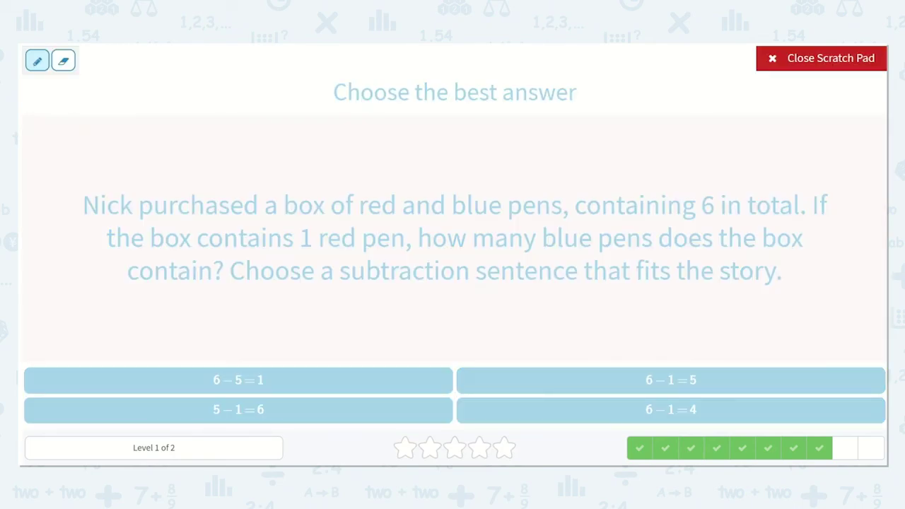
{"action": "left_click_drag", "start_coordinate": [696, 220], "coordinate": [792, 220]}
{"action": "left_click_drag", "start_coordinate": [296, 256], "coordinate": [354, 258]}
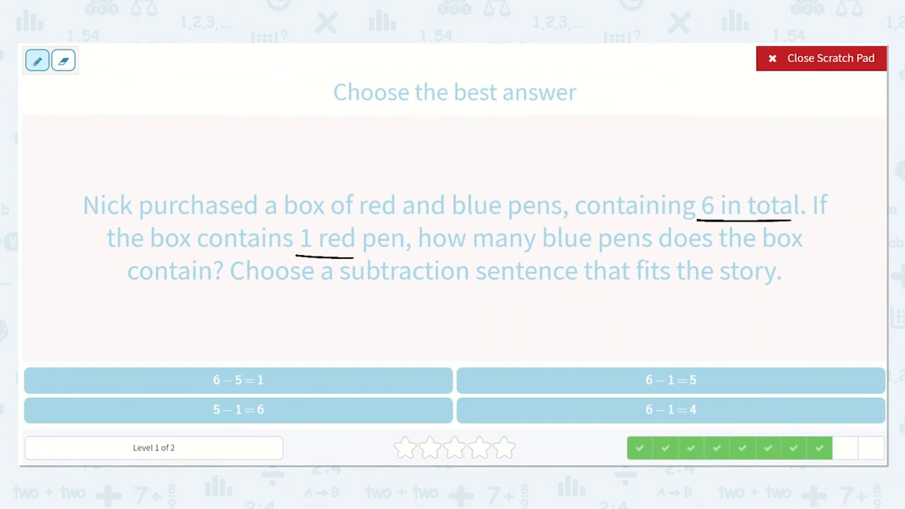
{"action": "mouse_move", "coordinate": [389, 295]}
{"action": "left_mouse_down"}
{"action": "mouse_move", "coordinate": [390, 339]}
{"action": "mouse_move", "coordinate": [375, 325]}
{"action": "left_mouse_up"}
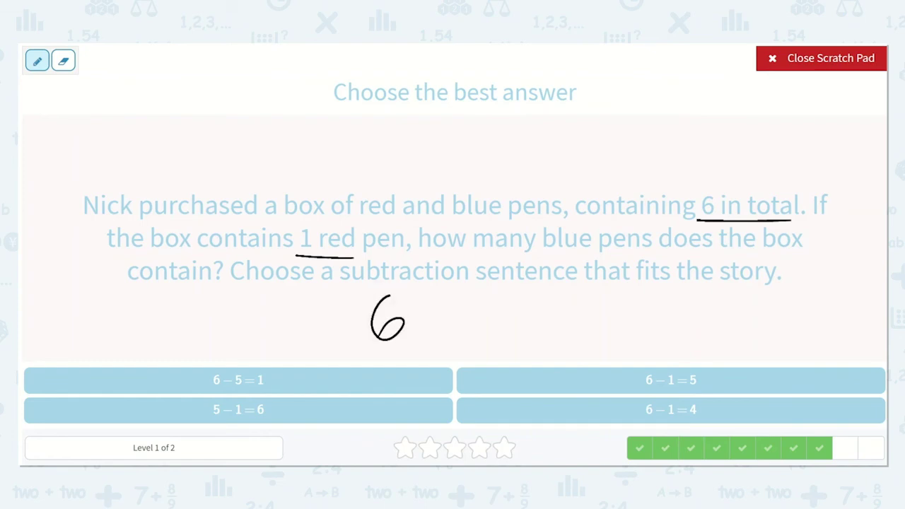
{"action": "mouse_move", "coordinate": [416, 319]}
{"action": "left_mouse_down"}
{"action": "mouse_move", "coordinate": [460, 331]}
{"action": "mouse_move", "coordinate": [491, 311]}
{"action": "left_mouse_up"}
{"action": "left_click_drag", "start_coordinate": [474, 322], "coordinate": [492, 323]}
{"action": "left_click_drag", "start_coordinate": [508, 337], "coordinate": [586, 337]}
Draw six pen circles, mark off the red one, and write 5 as the answer
{"action": "mouse_move", "coordinate": [719, 290]}
{"action": "left_mouse_down"}
{"action": "mouse_move", "coordinate": [717, 310]}
{"action": "mouse_move", "coordinate": [720, 293]}
{"action": "mouse_move", "coordinate": [744, 308]}
{"action": "mouse_move", "coordinate": [748, 290]}
{"action": "left_mouse_up"}
{"action": "mouse_move", "coordinate": [756, 288]}
{"action": "left_mouse_down"}
{"action": "mouse_move", "coordinate": [782, 304]}
{"action": "mouse_move", "coordinate": [791, 285]}
{"action": "left_mouse_up"}
{"action": "mouse_move", "coordinate": [809, 283]}
{"action": "left_mouse_down"}
{"action": "mouse_move", "coordinate": [829, 297]}
{"action": "mouse_move", "coordinate": [840, 280]}
{"action": "left_mouse_up"}
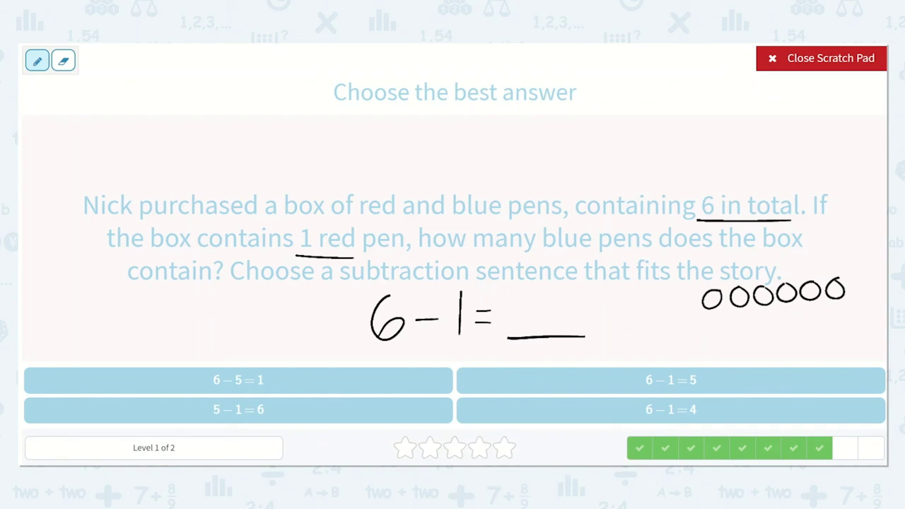
{"action": "mouse_move", "coordinate": [835, 304]}
{"action": "left_mouse_down"}
{"action": "mouse_move", "coordinate": [835, 326]}
{"action": "mouse_move", "coordinate": [837, 314]}
{"action": "mouse_move", "coordinate": [845, 325]}
{"action": "left_mouse_up"}
{"action": "mouse_move", "coordinate": [845, 267]}
{"action": "left_mouse_down"}
{"action": "mouse_move", "coordinate": [841, 331]}
{"action": "mouse_move", "coordinate": [773, 313]}
{"action": "mouse_move", "coordinate": [706, 326]}
{"action": "left_mouse_up"}
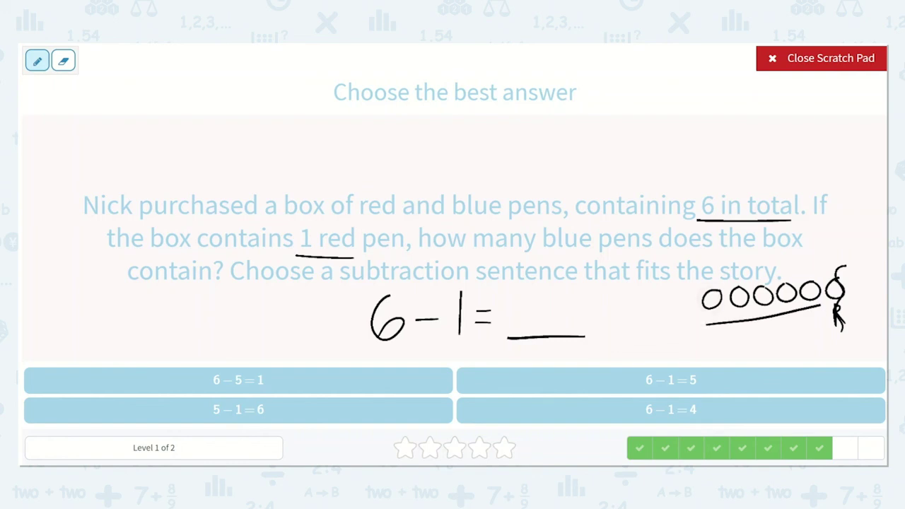
{"action": "mouse_move", "coordinate": [557, 293]}
{"action": "left_mouse_down"}
{"action": "mouse_move", "coordinate": [576, 291]}
{"action": "mouse_move", "coordinate": [540, 326]}
{"action": "left_mouse_up"}
Check the choices, tick 6 − 1 = 5, cross out 6 − 1 = 4, and select 6 − 1 = 5
{"action": "left_click_drag", "start_coordinate": [202, 392], "coordinate": [265, 387]}
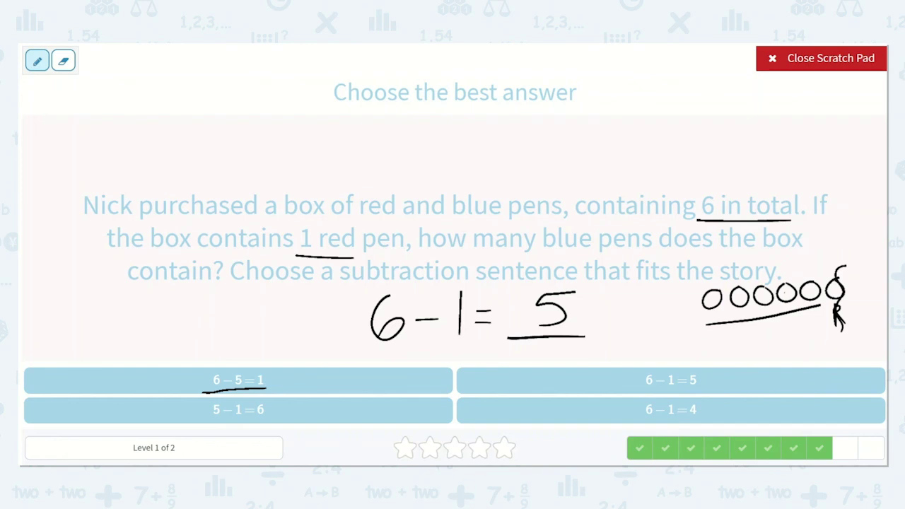
{"action": "left_click_drag", "start_coordinate": [209, 422], "coordinate": [270, 419]}
{"action": "left_click_drag", "start_coordinate": [640, 387], "coordinate": [704, 388]}
{"action": "left_click_drag", "start_coordinate": [724, 372], "coordinate": [748, 347]}
{"action": "left_click_drag", "start_coordinate": [632, 420], "coordinate": [703, 423]}
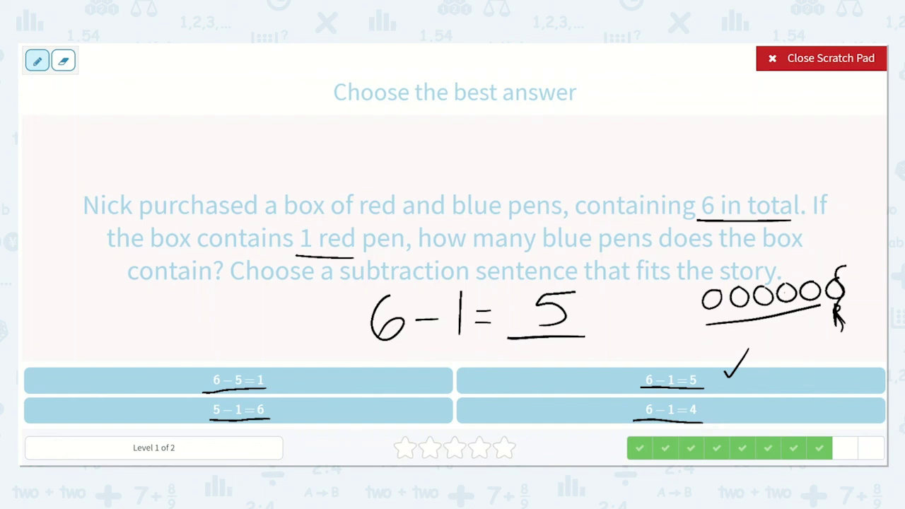
{"action": "left_click_drag", "start_coordinate": [658, 398], "coordinate": [687, 419]}
{"action": "left_click_drag", "start_coordinate": [691, 396], "coordinate": [665, 418]}
{"action": "left_click", "coordinate": [822, 58]}
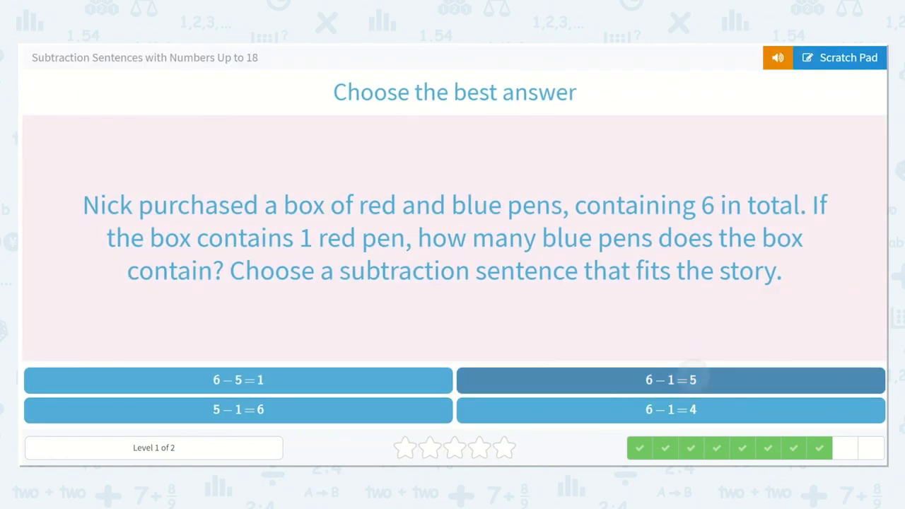
{"action": "left_click", "coordinate": [671, 380]}
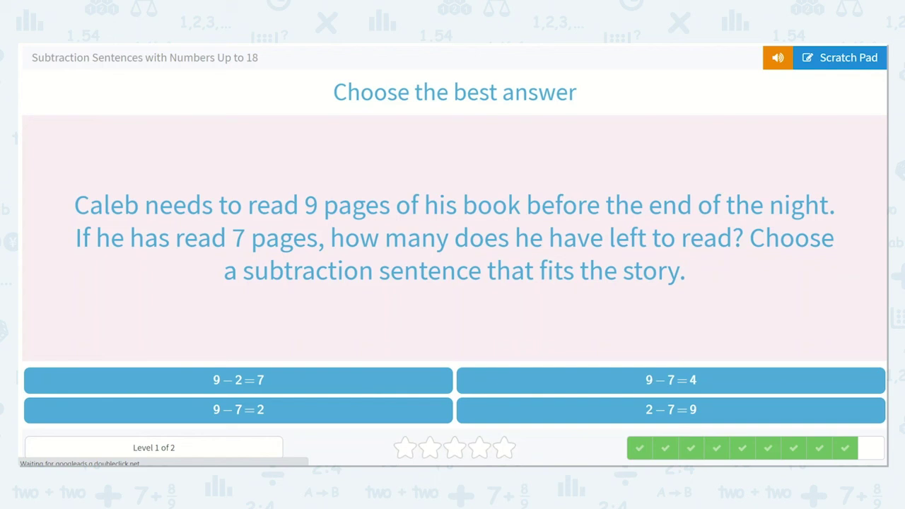
On the scratch pad, underline 9 pages and 7 pages and start writing 9-7
{"action": "left_click", "coordinate": [828, 58]}
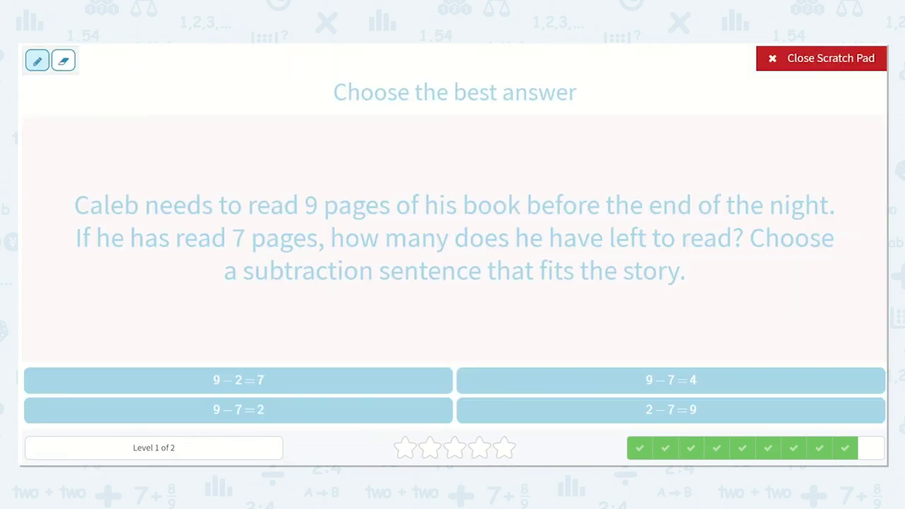
{"action": "left_click_drag", "start_coordinate": [298, 222], "coordinate": [386, 224]}
{"action": "left_click_drag", "start_coordinate": [227, 257], "coordinate": [309, 259]}
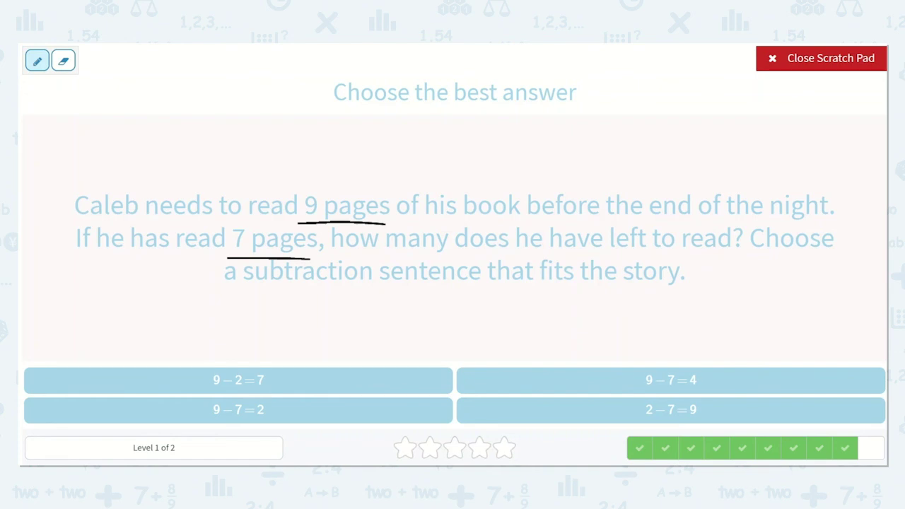
{"action": "mouse_move", "coordinate": [352, 311]}
{"action": "left_mouse_down"}
{"action": "mouse_move", "coordinate": [328, 317]}
{"action": "mouse_move", "coordinate": [351, 316]}
{"action": "mouse_move", "coordinate": [348, 348]}
{"action": "mouse_move", "coordinate": [406, 312]}
{"action": "mouse_move", "coordinate": [399, 343]}
{"action": "mouse_move", "coordinate": [436, 323]}
{"action": "mouse_move", "coordinate": [435, 331]}
{"action": "mouse_move", "coordinate": [528, 346]}
{"action": "left_mouse_up"}
Draw nine page circles, cross out seven, and finish the working as 9-7 = 2
{"action": "mouse_move", "coordinate": [615, 286]}
{"action": "left_mouse_down"}
{"action": "mouse_move", "coordinate": [601, 310]}
{"action": "mouse_move", "coordinate": [616, 285]}
{"action": "mouse_move", "coordinate": [626, 301]}
{"action": "mouse_move", "coordinate": [638, 286]}
{"action": "mouse_move", "coordinate": [657, 308]}
{"action": "mouse_move", "coordinate": [665, 284]}
{"action": "mouse_move", "coordinate": [711, 284]}
{"action": "mouse_move", "coordinate": [724, 307]}
{"action": "mouse_move", "coordinate": [732, 284]}
{"action": "mouse_move", "coordinate": [753, 285]}
{"action": "mouse_move", "coordinate": [768, 299]}
{"action": "mouse_move", "coordinate": [785, 281]}
{"action": "mouse_move", "coordinate": [795, 300]}
{"action": "mouse_move", "coordinate": [806, 279]}
{"action": "mouse_move", "coordinate": [792, 306]}
{"action": "left_mouse_up"}
{"action": "left_click", "coordinate": [708, 285]}
{"action": "left_click_drag", "start_coordinate": [793, 269], "coordinate": [810, 312]}
{"action": "mouse_move", "coordinate": [761, 271]}
{"action": "left_mouse_down"}
{"action": "mouse_move", "coordinate": [782, 306]}
{"action": "mouse_move", "coordinate": [765, 311]}
{"action": "left_mouse_up"}
{"action": "left_click_drag", "start_coordinate": [738, 276], "coordinate": [753, 307]}
{"action": "left_click_drag", "start_coordinate": [755, 268], "coordinate": [742, 309]}
{"action": "mouse_move", "coordinate": [720, 275]}
{"action": "left_mouse_down"}
{"action": "mouse_move", "coordinate": [740, 311]}
{"action": "mouse_move", "coordinate": [721, 317]}
{"action": "left_mouse_up"}
{"action": "left_click_drag", "start_coordinate": [693, 283], "coordinate": [714, 314]}
{"action": "left_click_drag", "start_coordinate": [713, 277], "coordinate": [697, 313]}
{"action": "mouse_move", "coordinate": [681, 280]}
{"action": "left_mouse_down"}
{"action": "mouse_move", "coordinate": [698, 313]}
{"action": "mouse_move", "coordinate": [672, 324]}
{"action": "mouse_move", "coordinate": [679, 308]}
{"action": "mouse_move", "coordinate": [612, 323]}
{"action": "mouse_move", "coordinate": [646, 320]}
{"action": "left_mouse_up"}
{"action": "left_click_drag", "start_coordinate": [459, 304], "coordinate": [514, 329]}
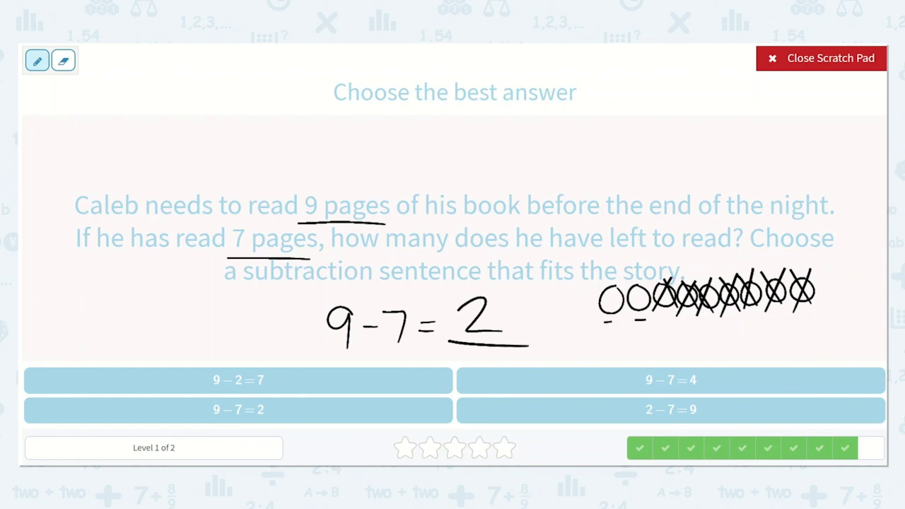
{"action": "left_click_drag", "start_coordinate": [336, 355], "coordinate": [525, 355]}
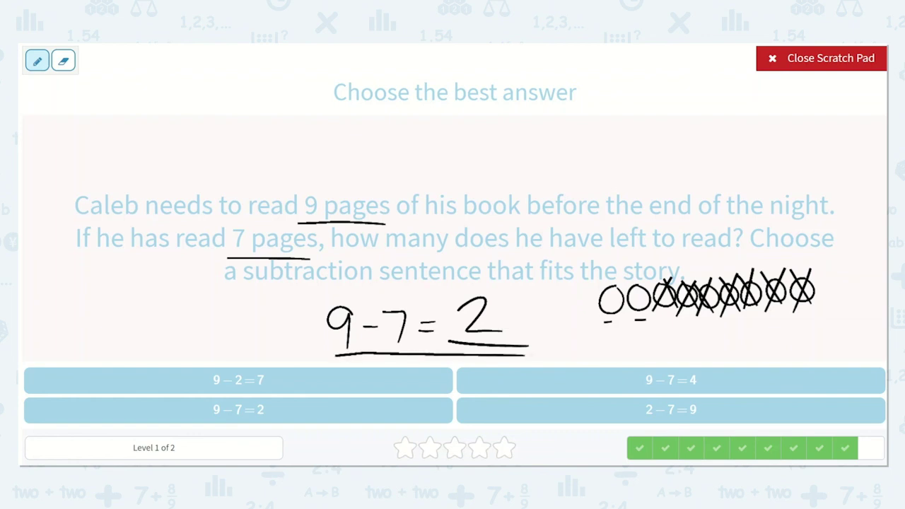